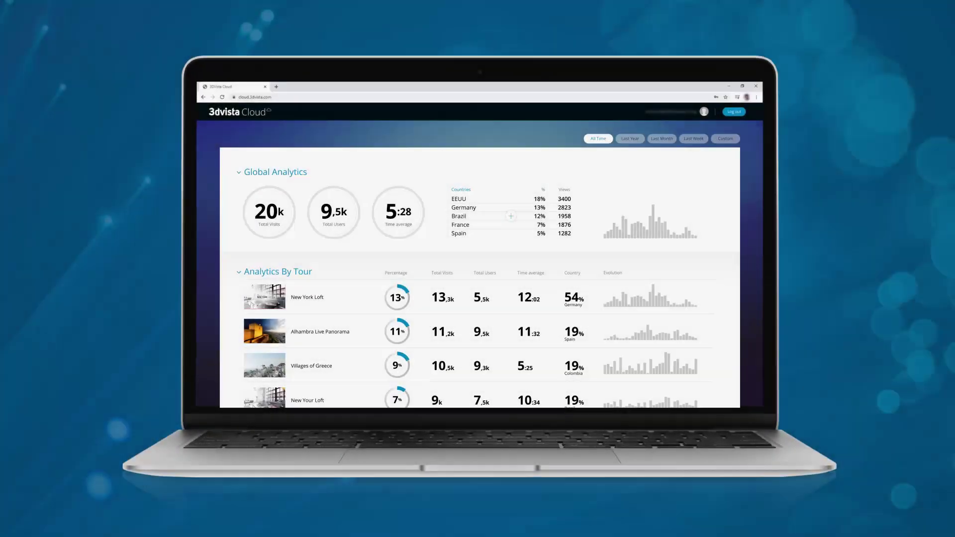
Step: Open the New York Loft tour's detailed analytics from the Analytics by Tour list
{"action": "left_click", "coordinate": [262, 301]}
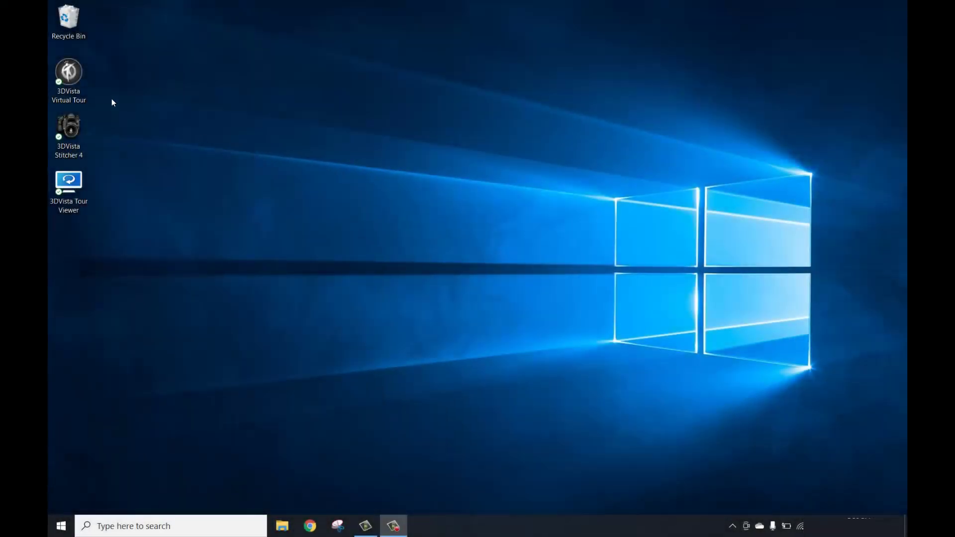
Step: Launch 3DVista Virtual Tour Pro from its desktop icon
{"action": "double_click", "coordinate": [80, 75]}
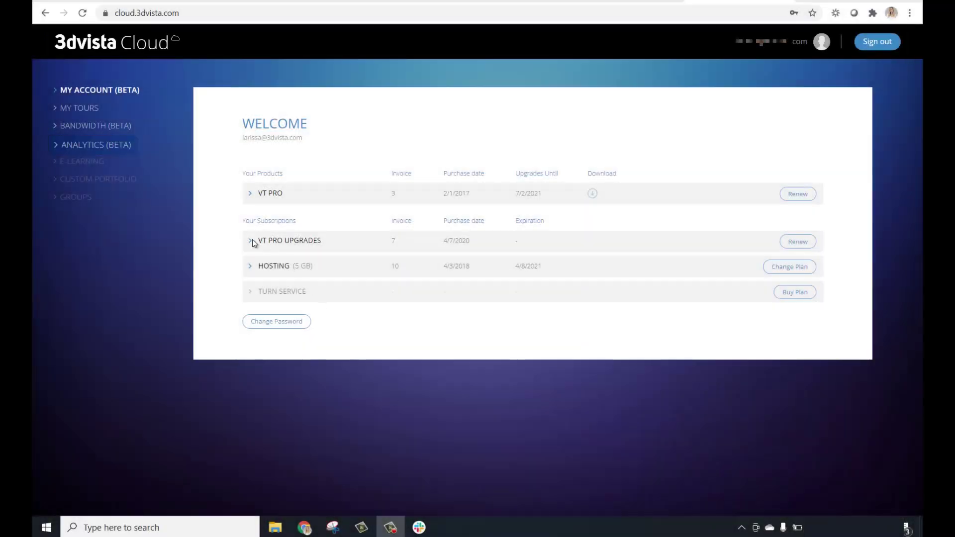
Step: Expand and collapse the VT PRO UPGRADES and HOSTING invoice lists to review them
{"action": "left_click", "coordinate": [251, 240]}
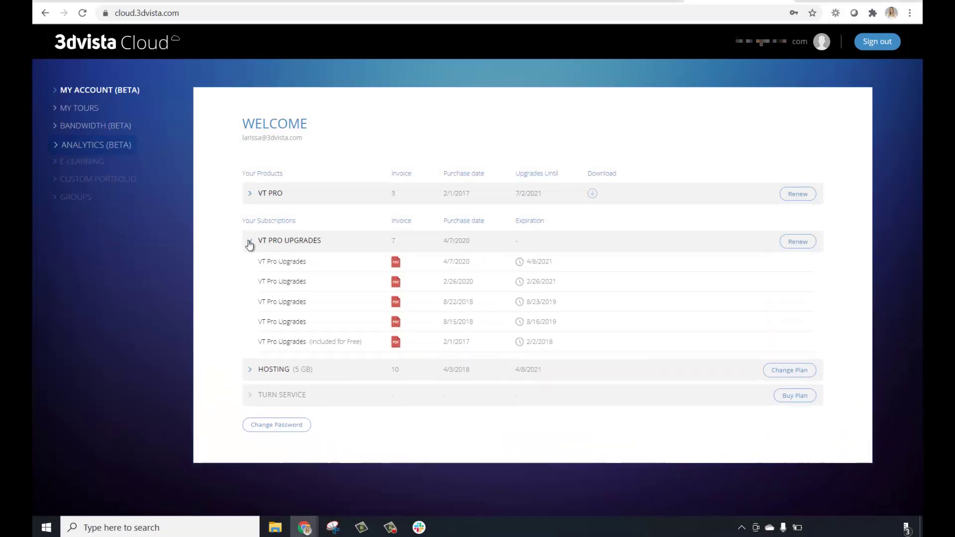
{"action": "left_click", "coordinate": [249, 241]}
{"action": "left_click", "coordinate": [250, 267]}
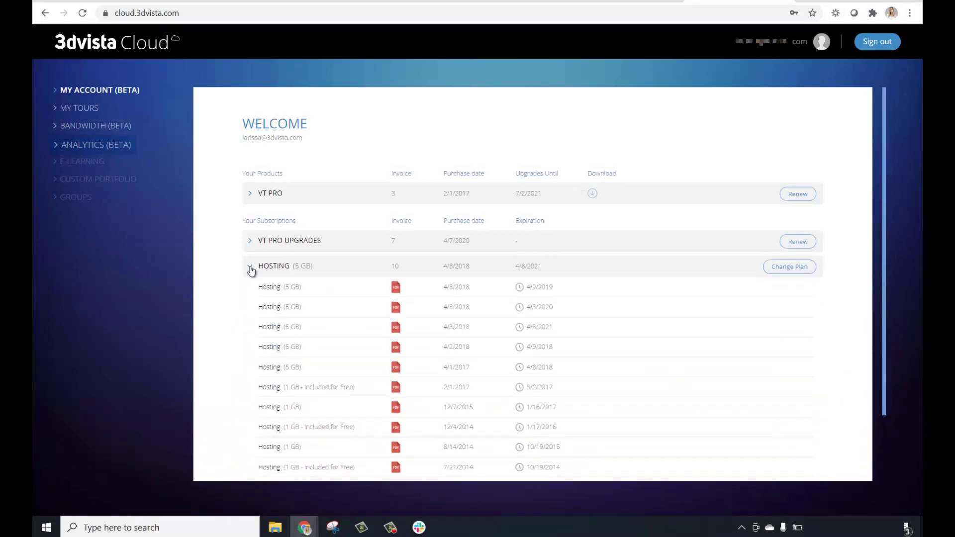
{"action": "left_click", "coordinate": [250, 267]}
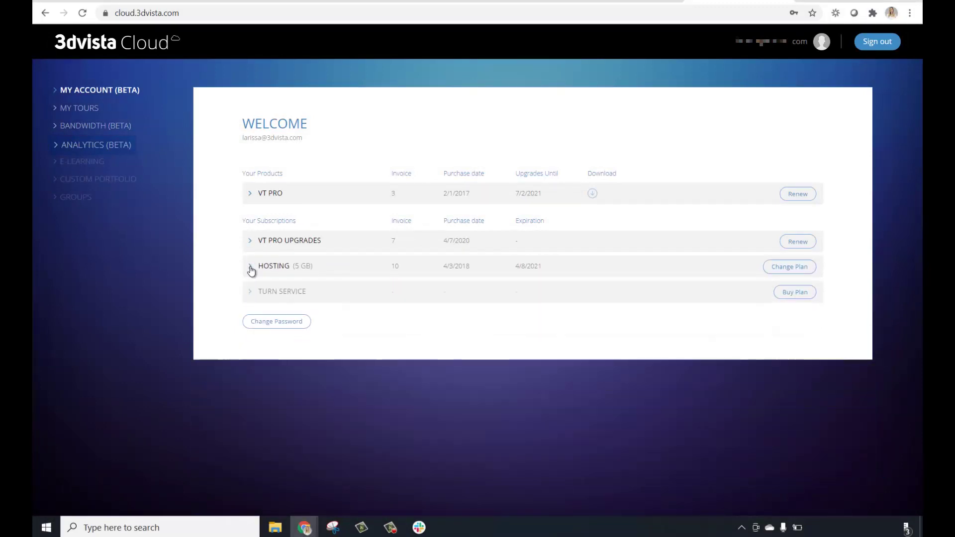
Step: Show the hosted tours in MY TOURS and check BANDWIDTH (BETA) usage
{"action": "left_click", "coordinate": [87, 109]}
{"action": "mouse_move", "coordinate": [280, 128]}
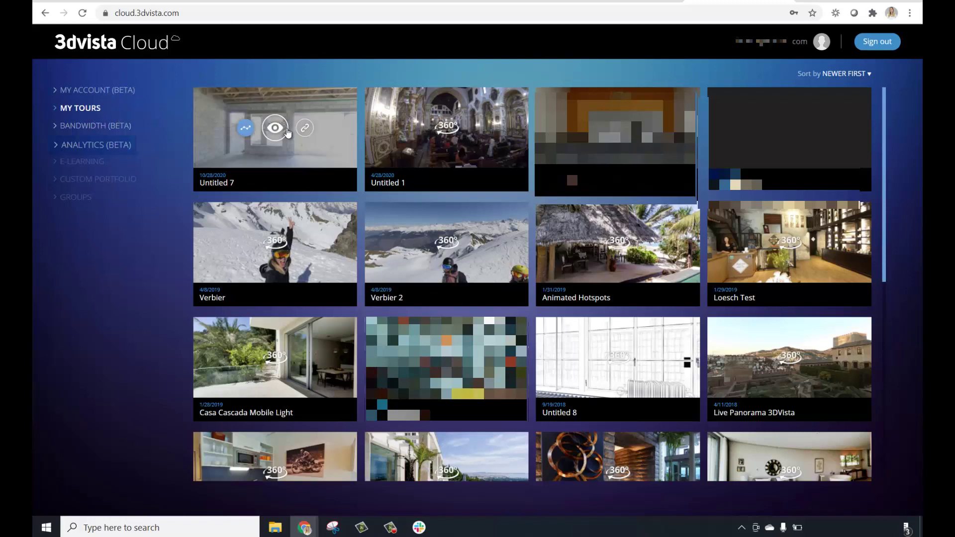
{"action": "left_click", "coordinate": [98, 127]}
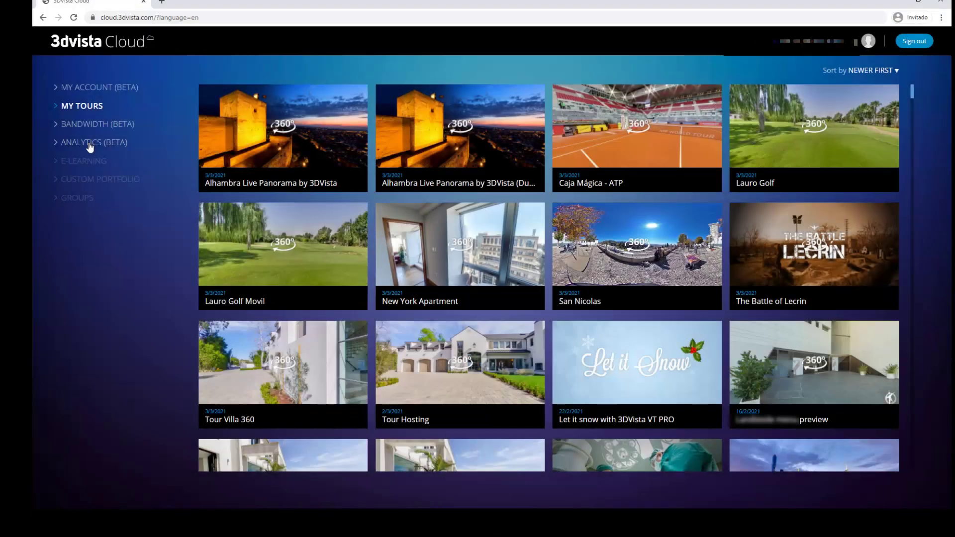
Step: Show the cloud-published tours with hosting space, bandwidth and 1431 days left
{"action": "left_click", "coordinate": [87, 144]}
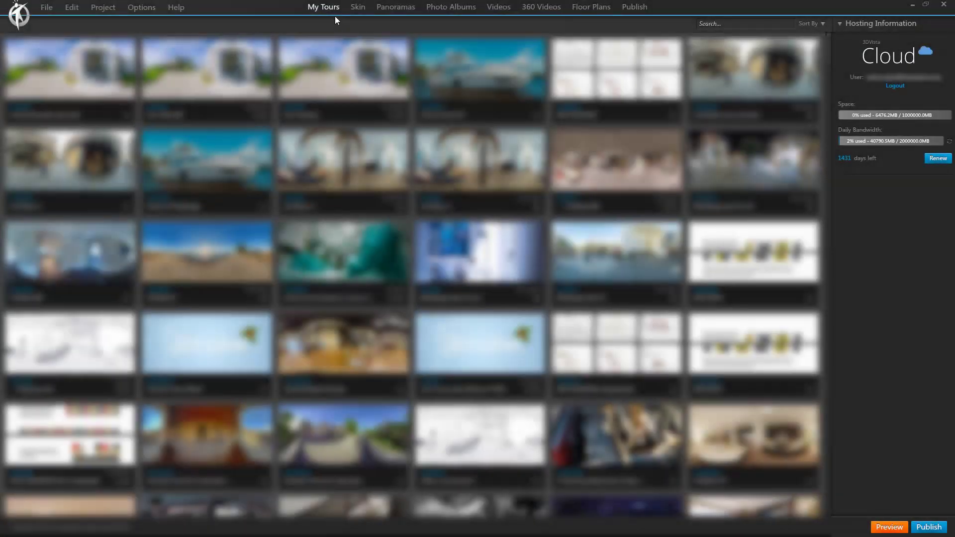
Step: Log in to the 3DVista Cloud account with the account username and password
{"action": "left_click", "coordinate": [895, 61]}
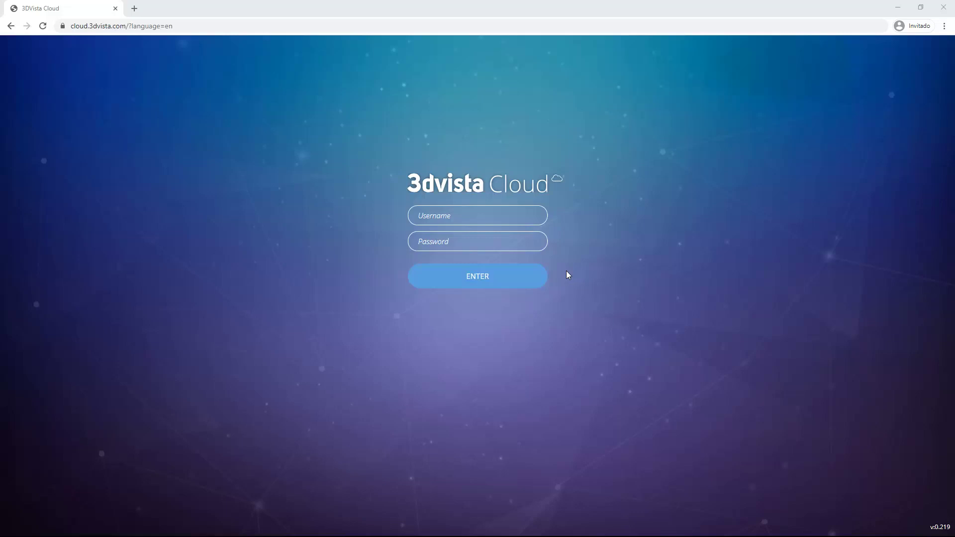
{"action": "left_click", "coordinate": [466, 219]}
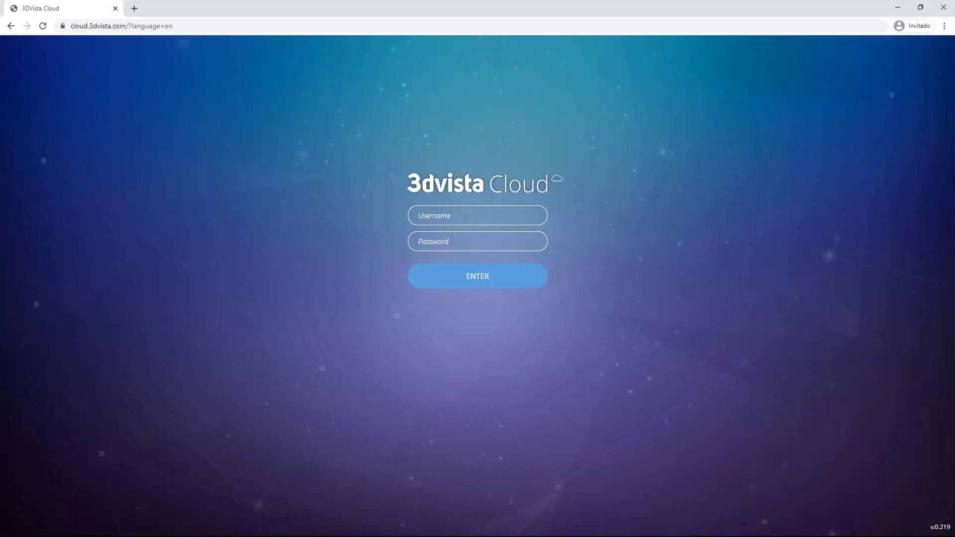
{"action": "type", "text": "username"}
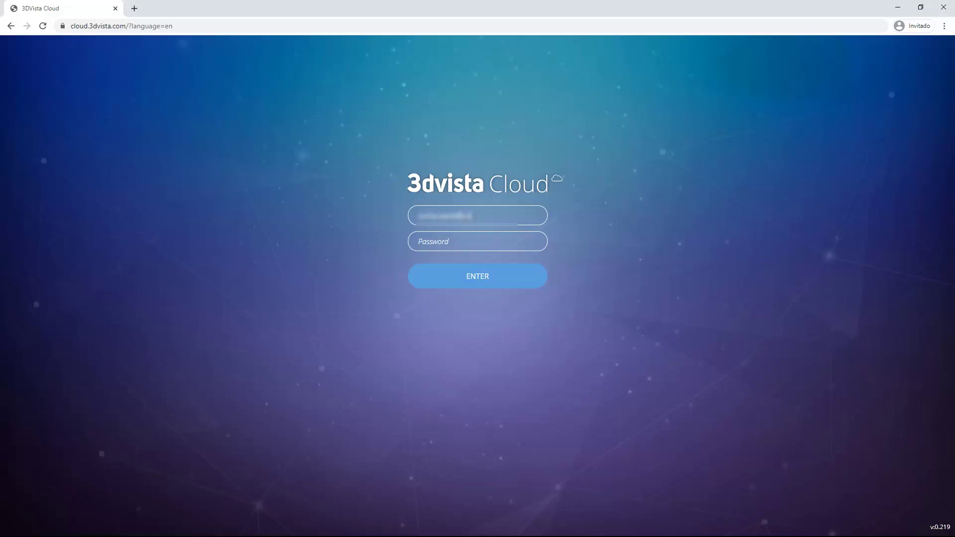
{"action": "left_click", "coordinate": [489, 242]}
{"action": "type", "text": "pass"}
{"action": "left_click", "coordinate": [479, 278]}
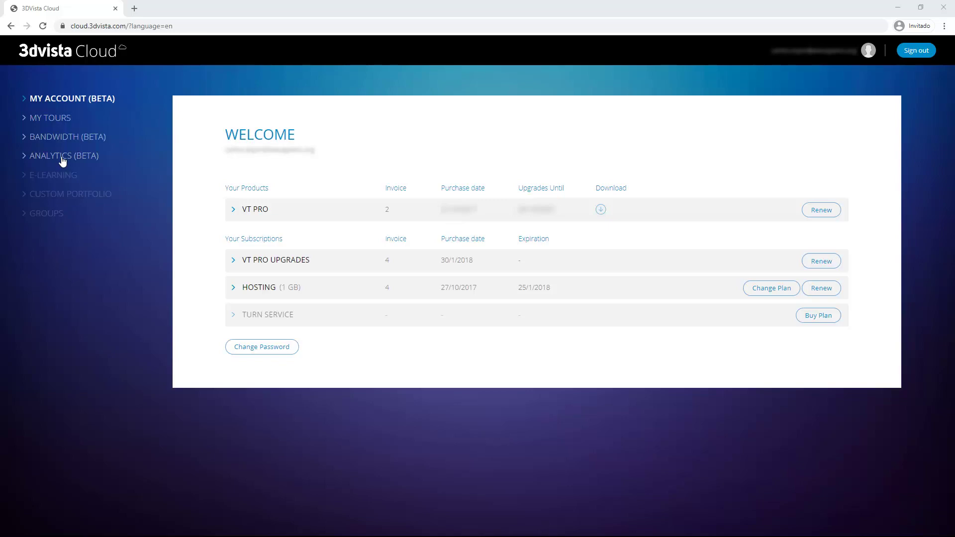
Step: List the hosted tours in the My Tours gallery, sorted newer first
{"action": "left_click", "coordinate": [60, 122]}
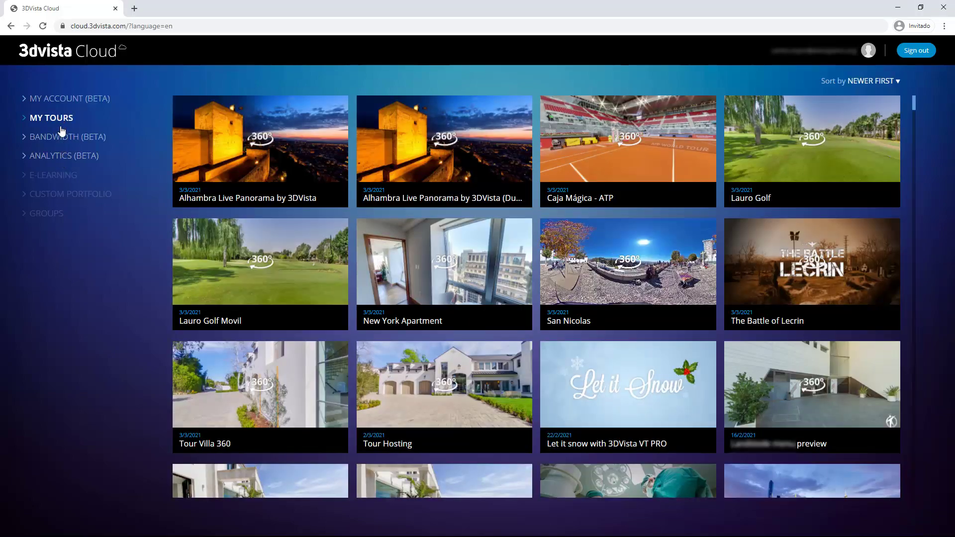
{"action": "mouse_move", "coordinate": [218, 177]}
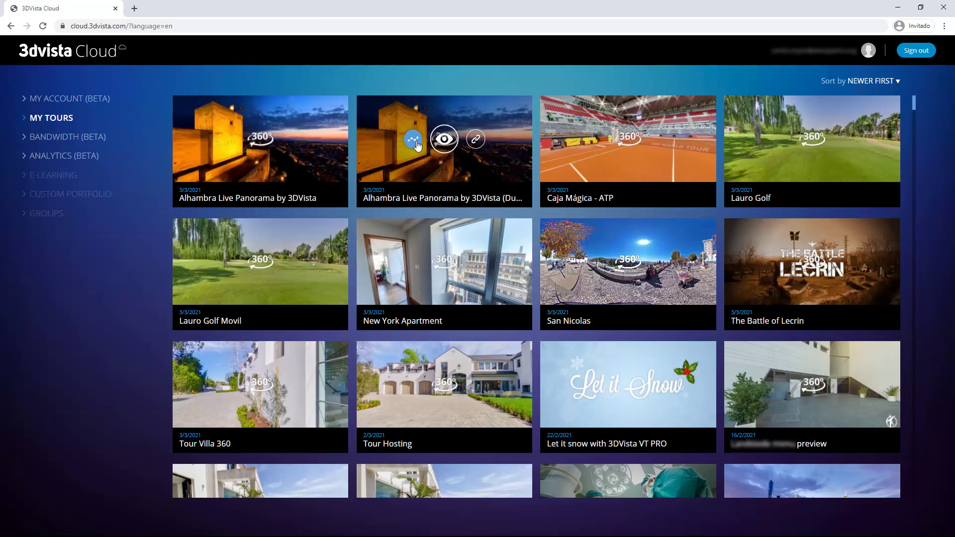
Step: Open ANALYTICS (BETA) and scroll through last week's per-tour figures (4.7K visits, 2.4K users)
{"action": "left_click", "coordinate": [59, 156]}
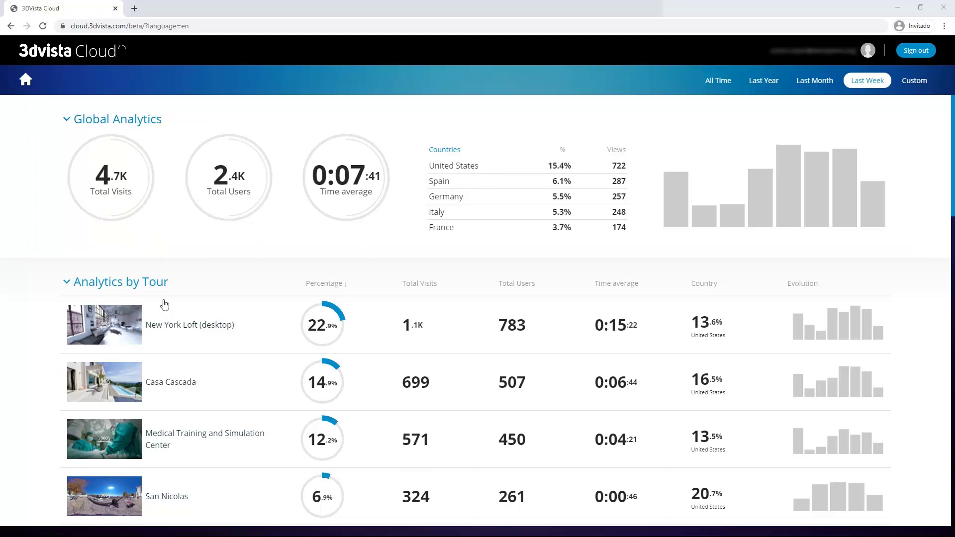
{"action": "scroll", "coordinate": [162, 319], "scroll_direction": "down", "scroll_amount": 4}
{"action": "scroll", "coordinate": [156, 306], "scroll_direction": "down", "scroll_amount": 3}
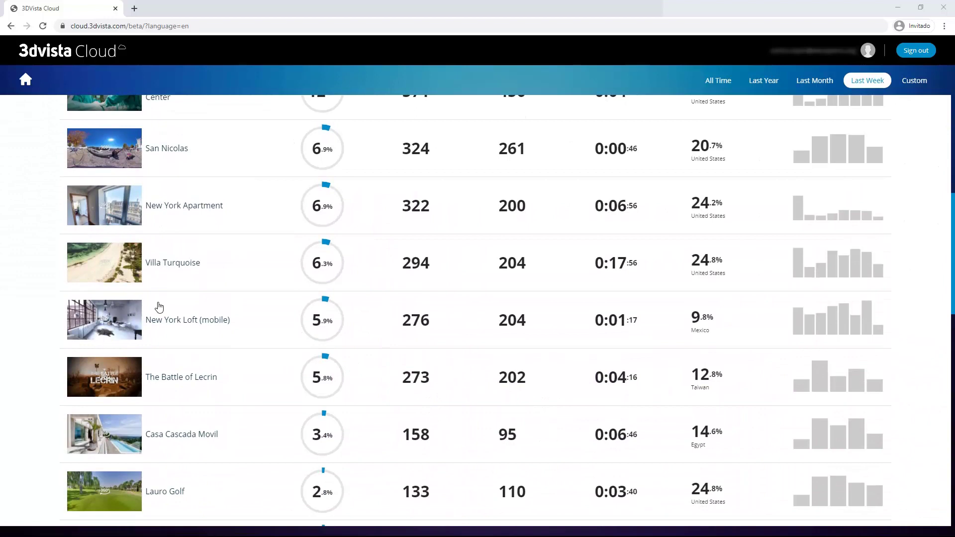
{"action": "scroll", "coordinate": [156, 304], "scroll_direction": "up", "scroll_amount": 7}
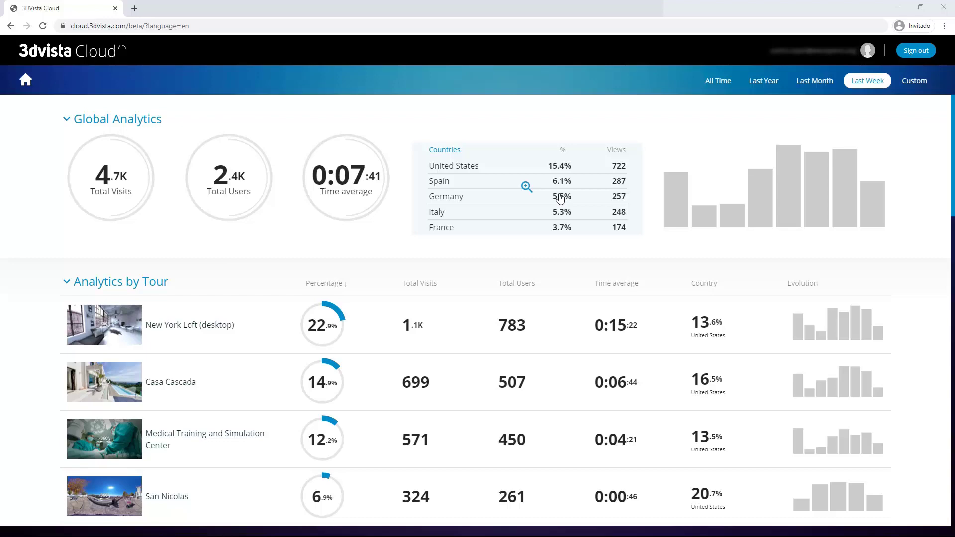
{"action": "left_click", "coordinate": [559, 198]}
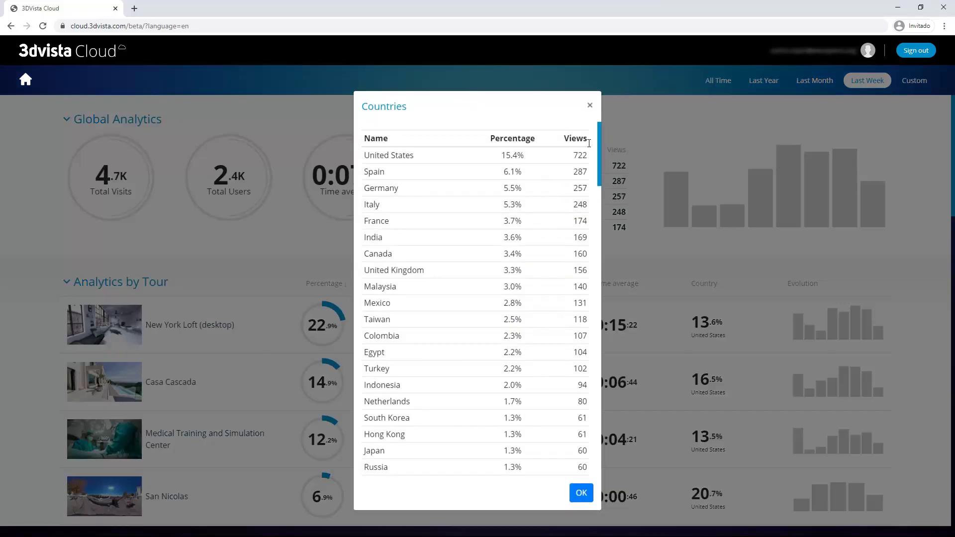
{"action": "mouse_move", "coordinate": [600, 179]}
{"action": "left_mouse_down"}
{"action": "mouse_move", "coordinate": [600, 287]}
{"action": "mouse_move", "coordinate": [599, 195]}
{"action": "left_mouse_up"}
{"action": "left_click", "coordinate": [590, 106]}
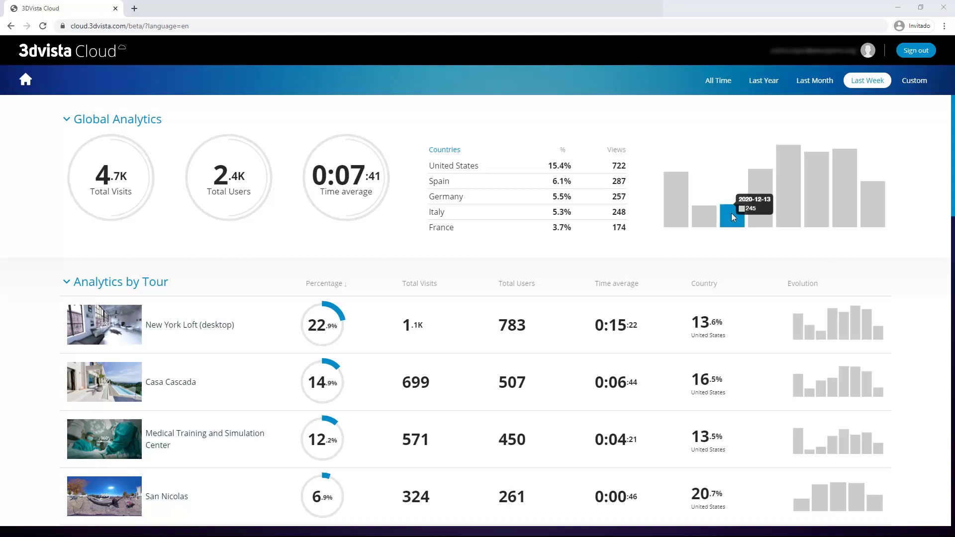
{"action": "mouse_move", "coordinate": [758, 214]}
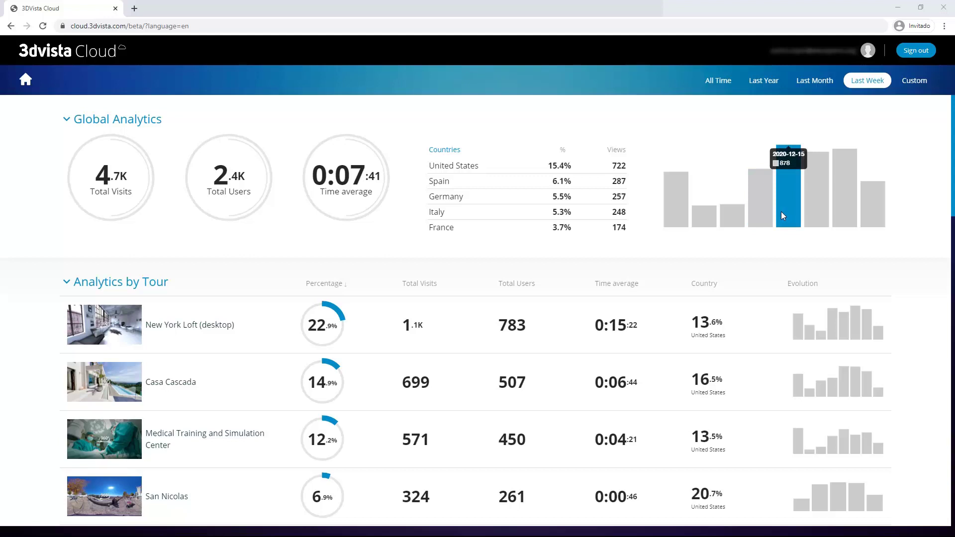
{"action": "mouse_move", "coordinate": [819, 216]}
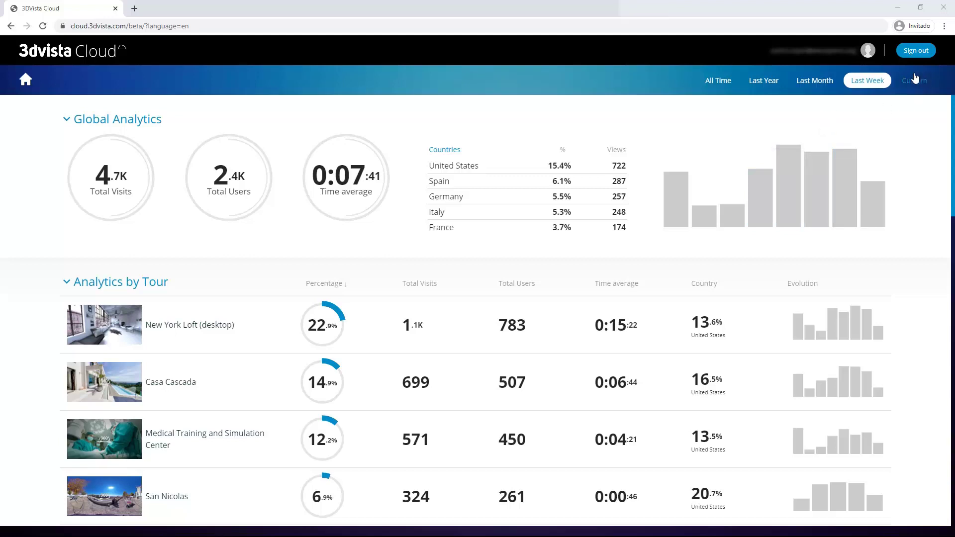
Step: Cycle the analytics period through All Time, Last Year, Last Month and Last Week
{"action": "left_click", "coordinate": [726, 86]}
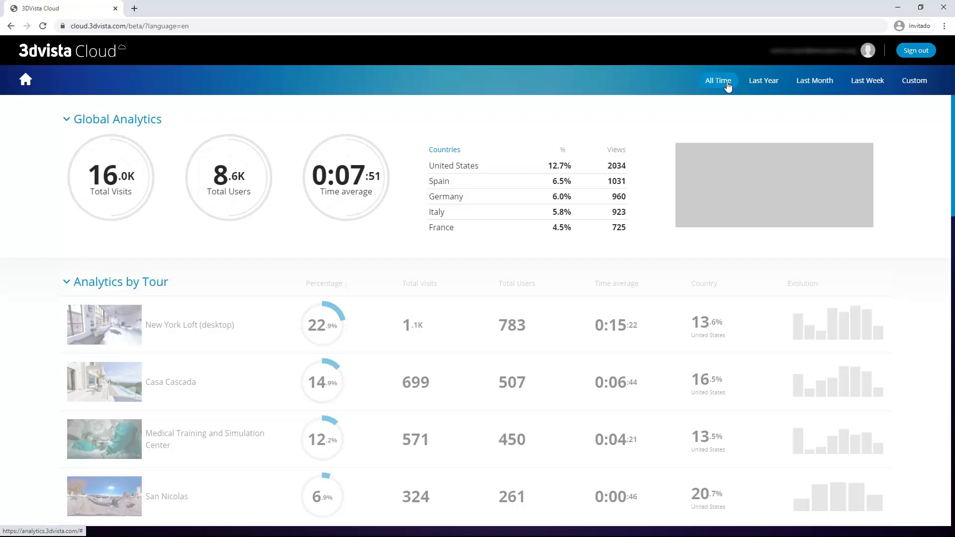
{"action": "left_click", "coordinate": [770, 86]}
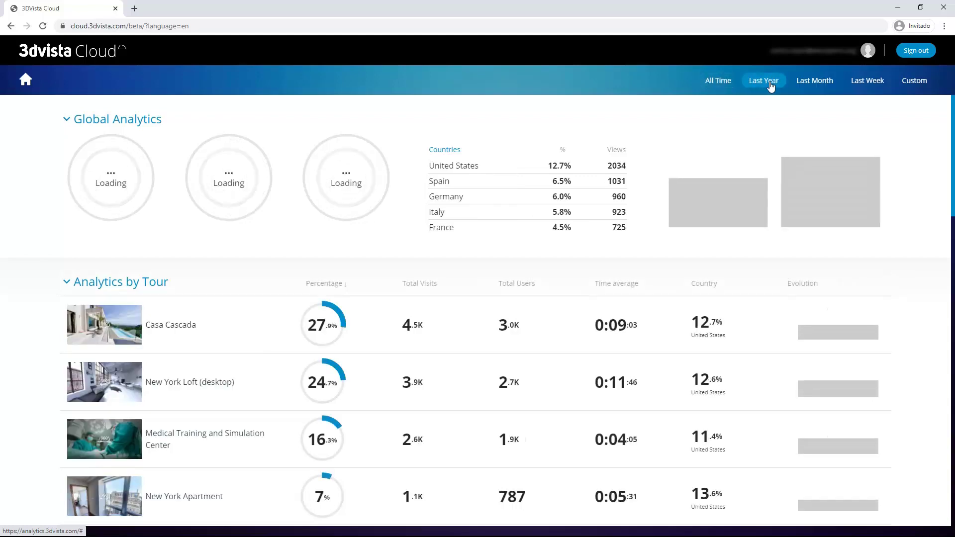
{"action": "left_click", "coordinate": [817, 86]}
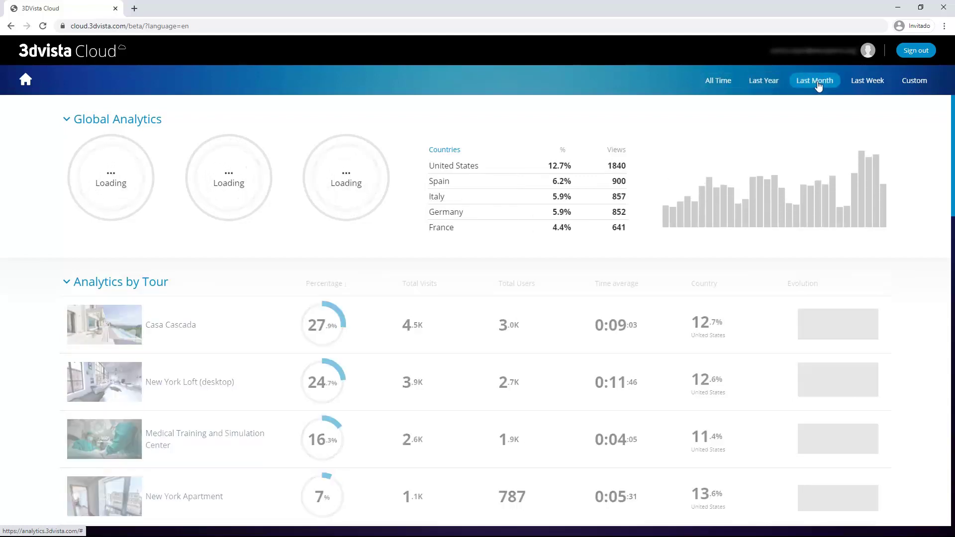
{"action": "left_click", "coordinate": [866, 86]}
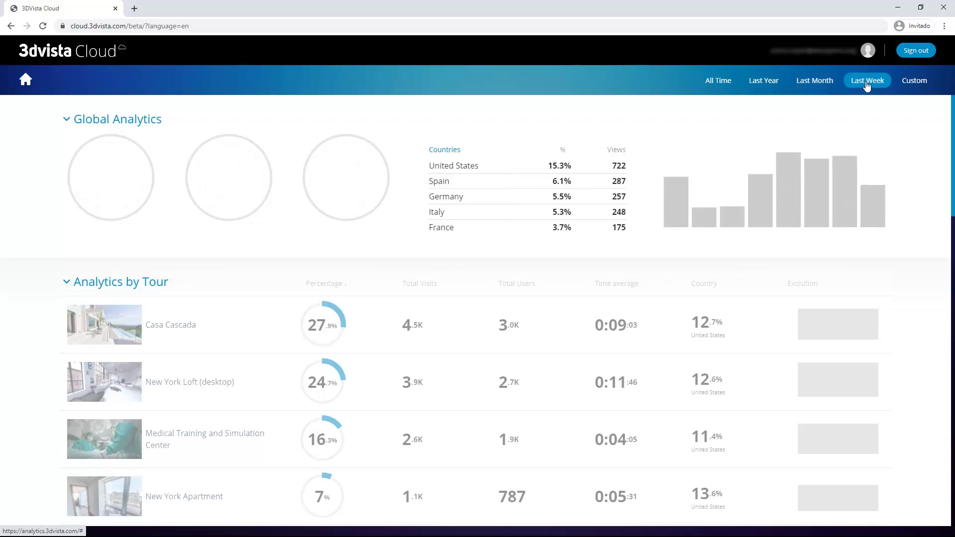
Step: Apply a custom range of 2020-11-29 to 2020-11-30 and review the resulting figures
{"action": "left_click", "coordinate": [913, 83]}
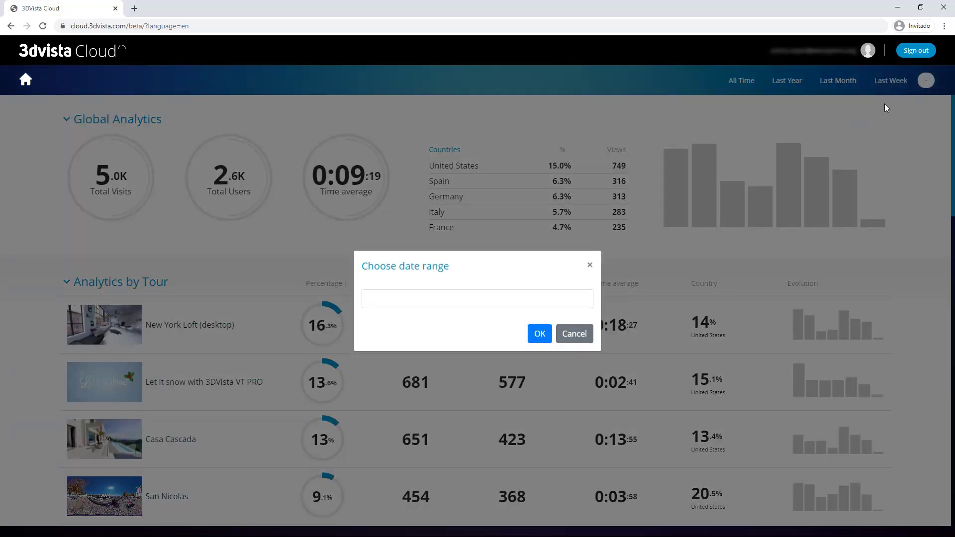
{"action": "left_click", "coordinate": [472, 300]}
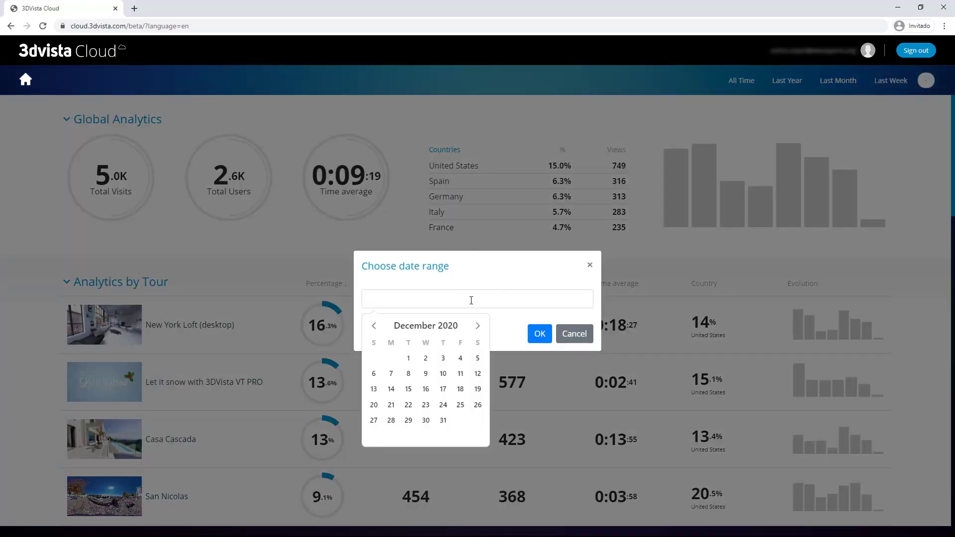
{"action": "left_click", "coordinate": [373, 326]}
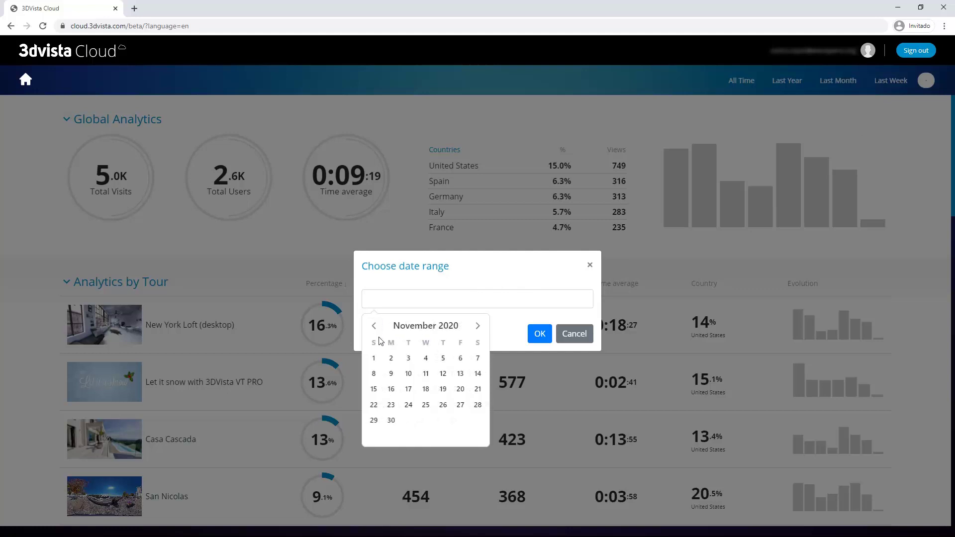
{"action": "left_click", "coordinate": [374, 420]}
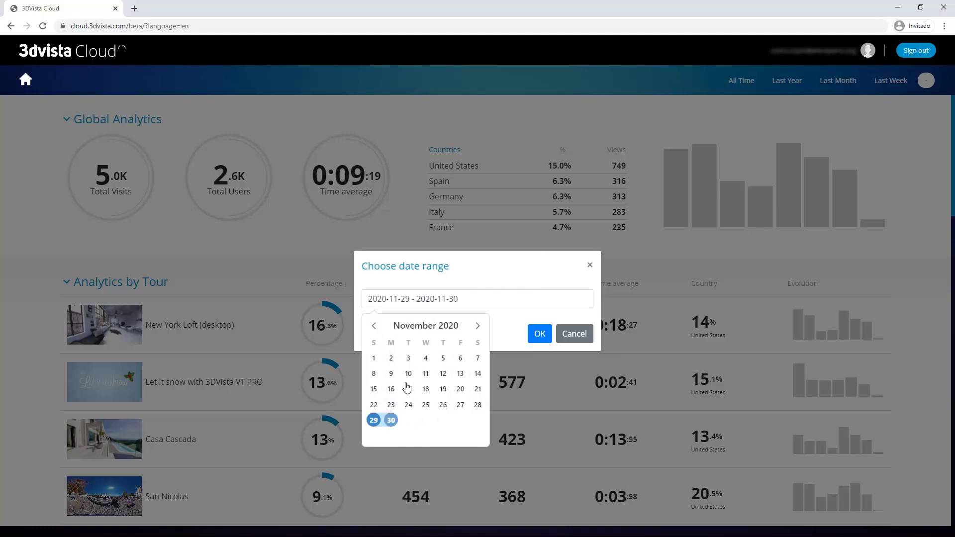
{"action": "left_click", "coordinate": [391, 420]}
{"action": "left_click", "coordinate": [540, 334]}
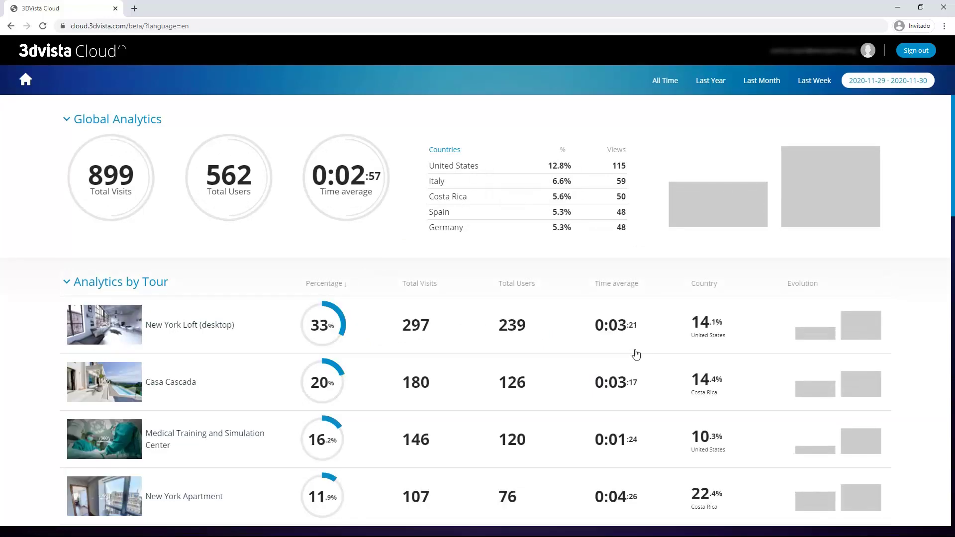
{"action": "scroll", "coordinate": [636, 354], "scroll_direction": "down", "scroll_amount": 2}
{"action": "scroll", "coordinate": [634, 352], "scroll_direction": "up", "scroll_amount": 2}
{"action": "mouse_move", "coordinate": [830, 221]}
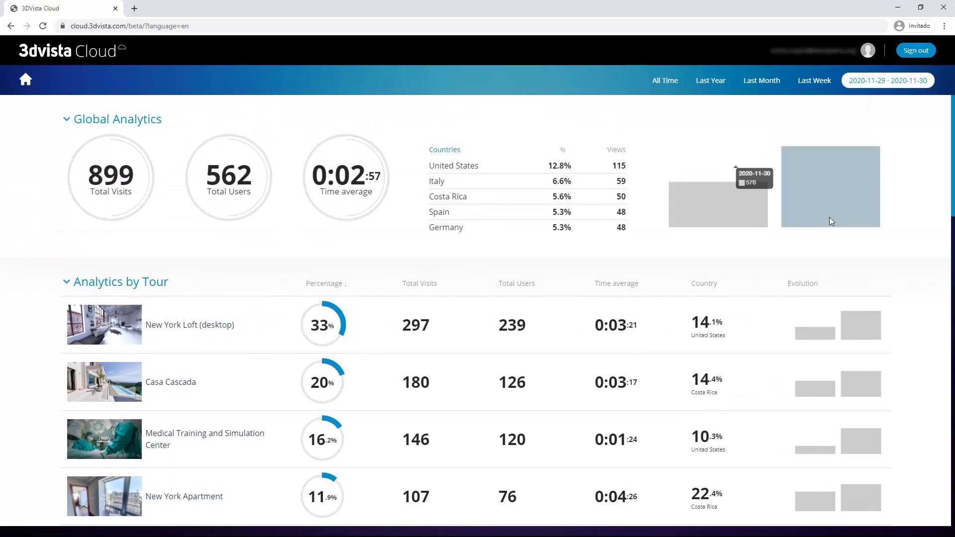
{"action": "scroll", "coordinate": [567, 318], "scroll_direction": "down", "scroll_amount": 3}
{"action": "scroll", "coordinate": [569, 318], "scroll_direction": "up", "scroll_amount": 3}
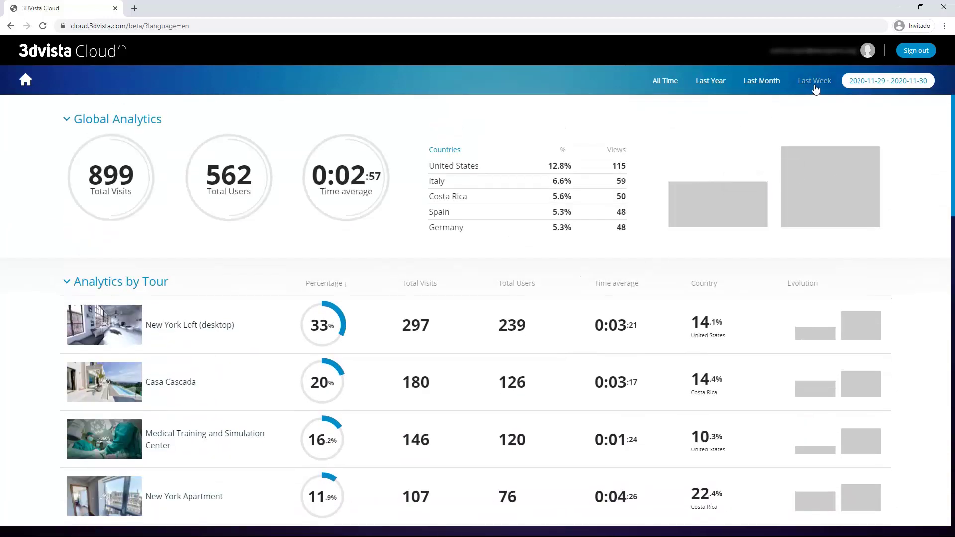
Step: Set the analytics date filter back to Last Week
{"action": "left_click", "coordinate": [816, 87]}
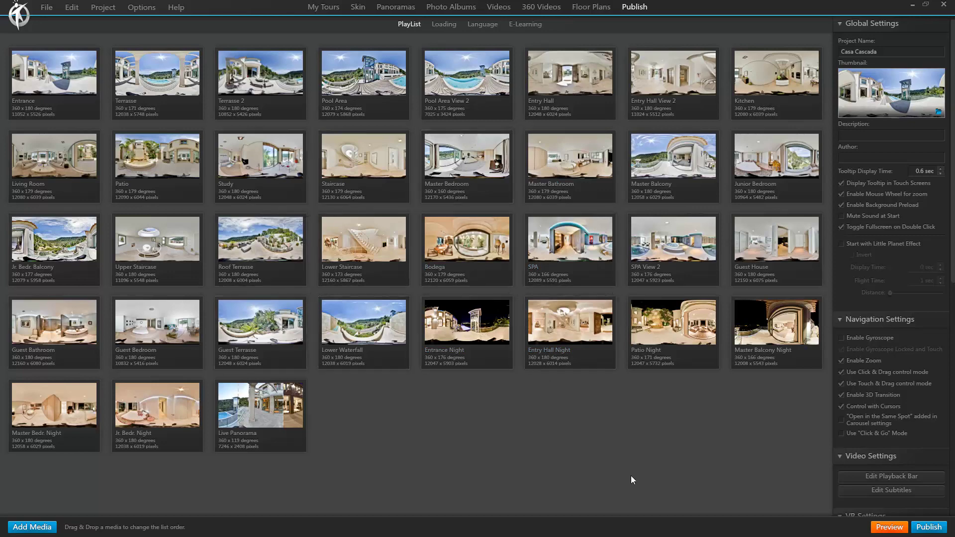
Step: Open the Publish options dialog for the Casa Cascada tour
{"action": "left_click", "coordinate": [932, 527]}
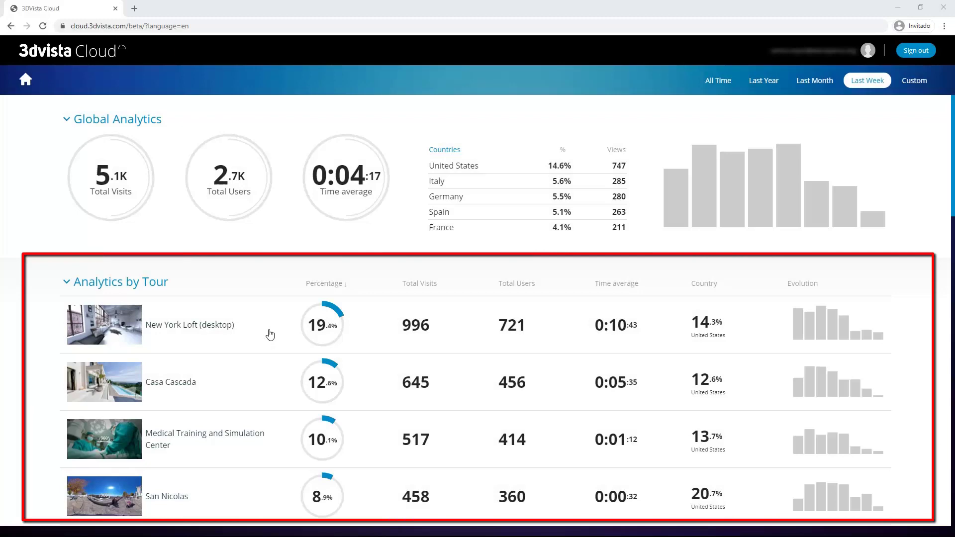
{"action": "scroll", "coordinate": [351, 348], "scroll_direction": "down", "scroll_amount": 3}
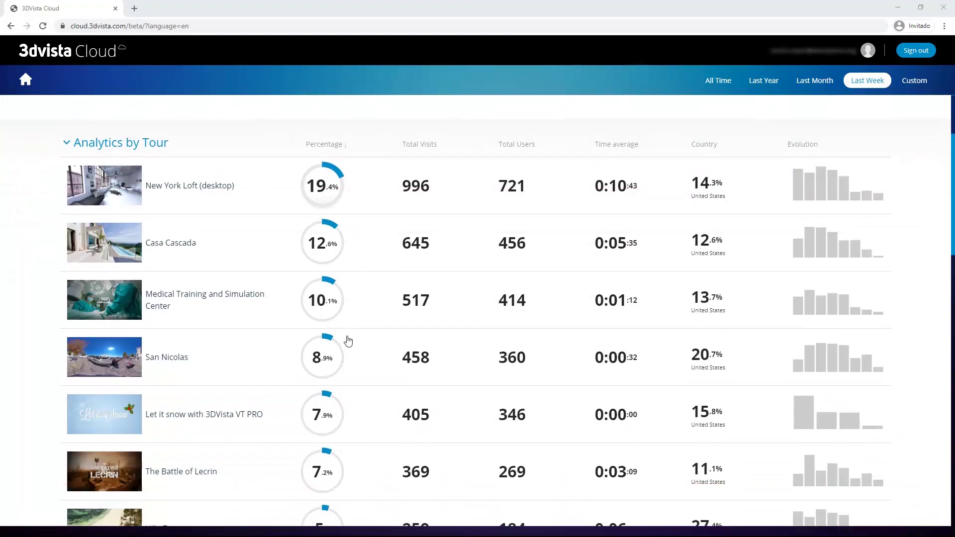
{"action": "scroll", "coordinate": [348, 341], "scroll_direction": "down", "scroll_amount": 8}
{"action": "scroll", "coordinate": [347, 342], "scroll_direction": "down", "scroll_amount": 3}
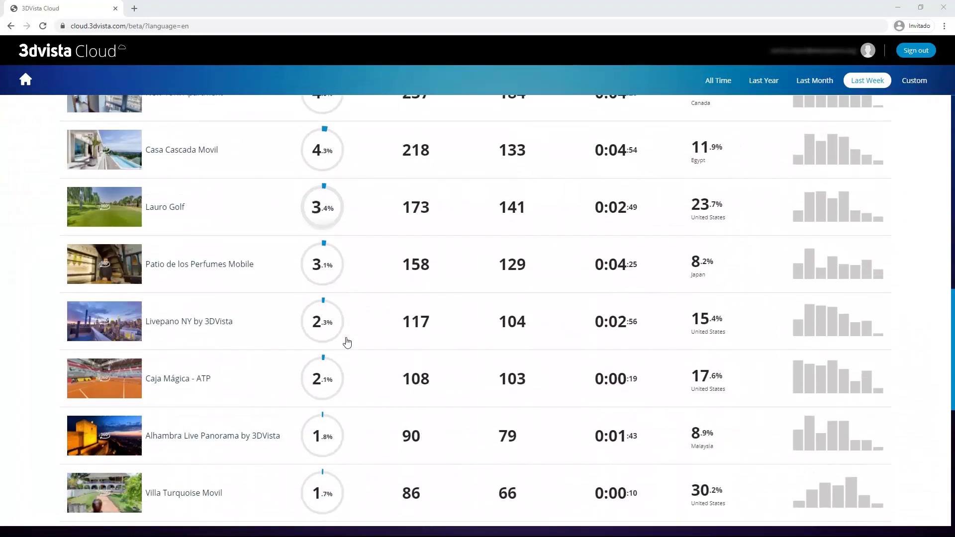
{"action": "scroll", "coordinate": [347, 342], "scroll_direction": "down", "scroll_amount": 4}
{"action": "scroll", "coordinate": [347, 342], "scroll_direction": "up", "scroll_amount": 10}
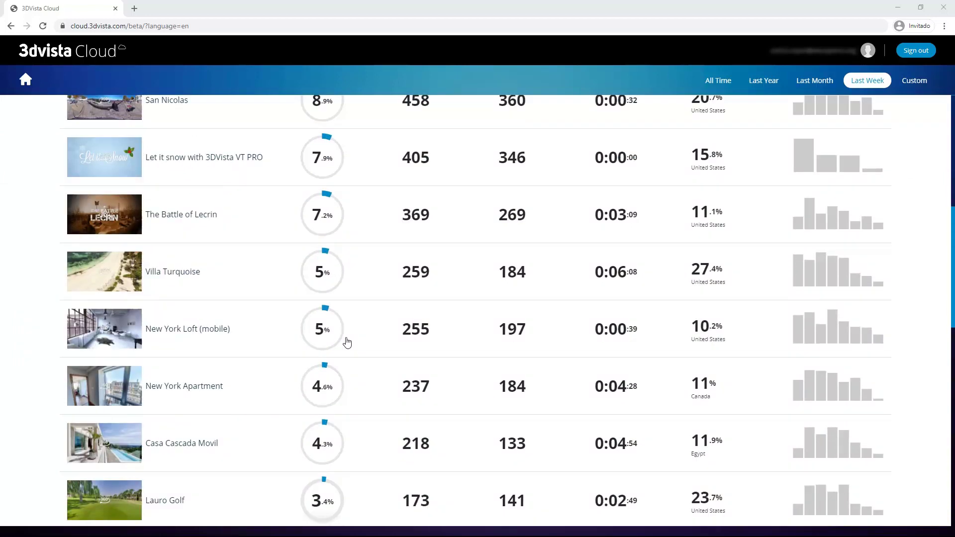
{"action": "scroll", "coordinate": [347, 342], "scroll_direction": "up", "scroll_amount": 8}
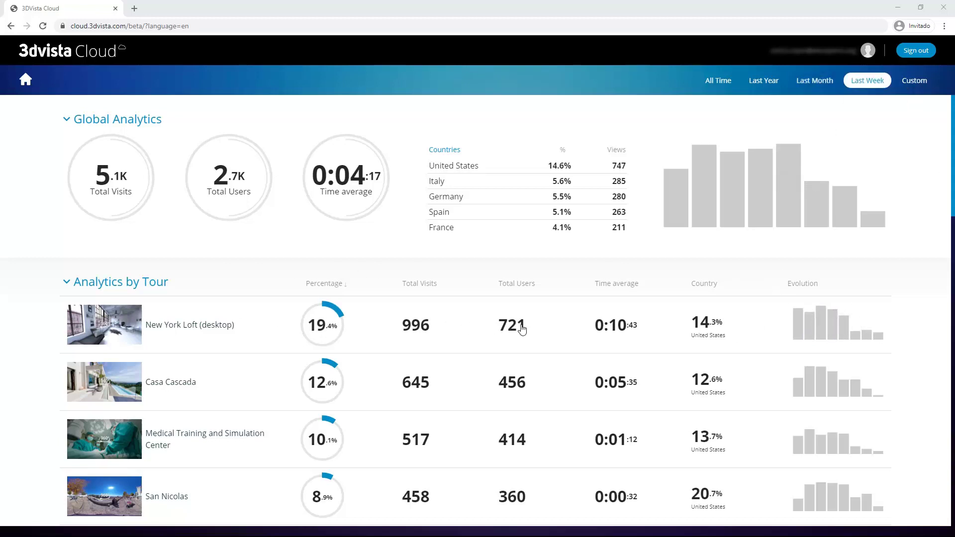
{"action": "left_click", "coordinate": [763, 83]}
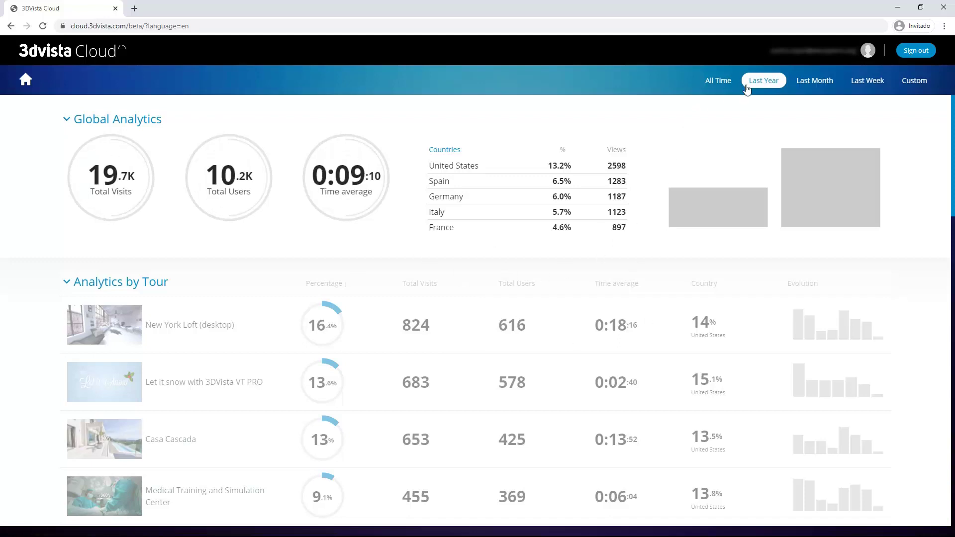
{"action": "left_click", "coordinate": [866, 84]}
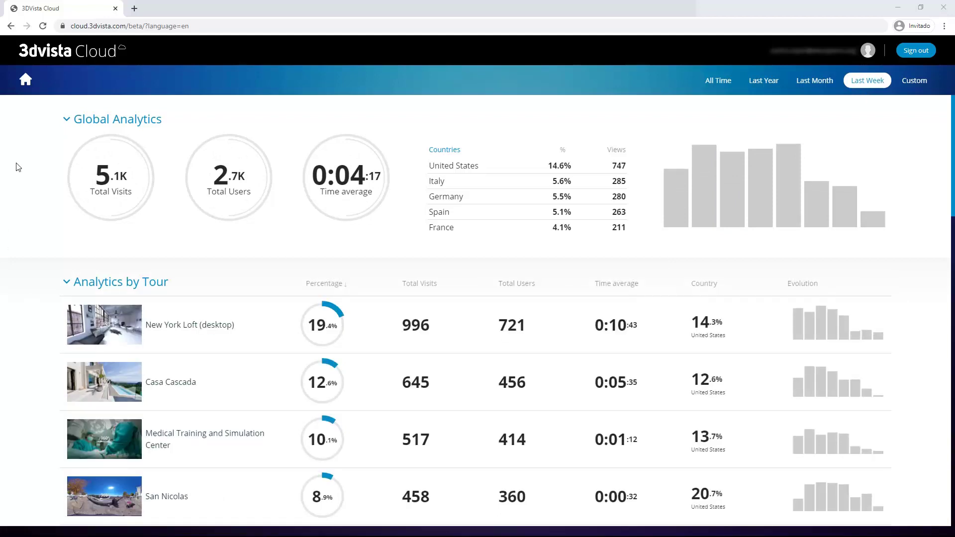
{"action": "left_click", "coordinate": [71, 123]}
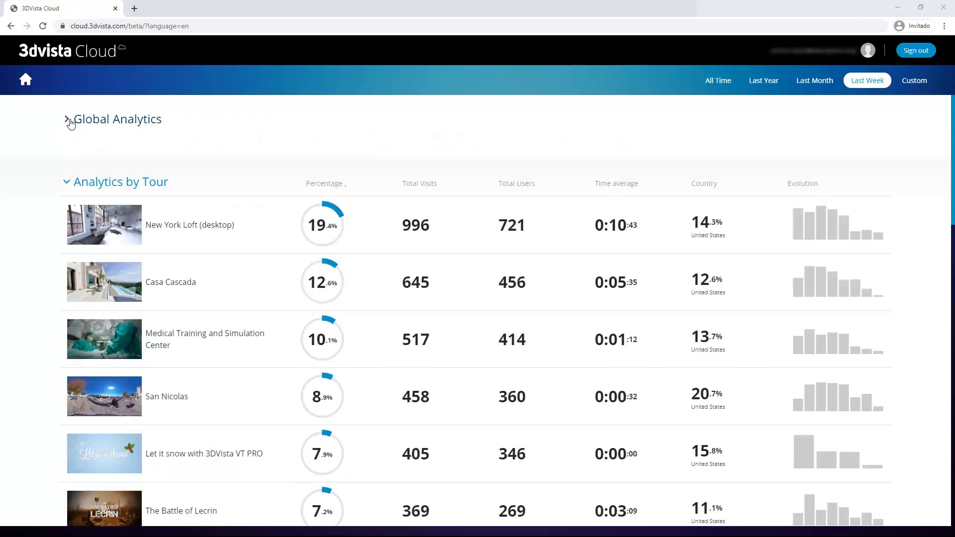
{"action": "scroll", "coordinate": [407, 272], "scroll_direction": "down", "scroll_amount": 1}
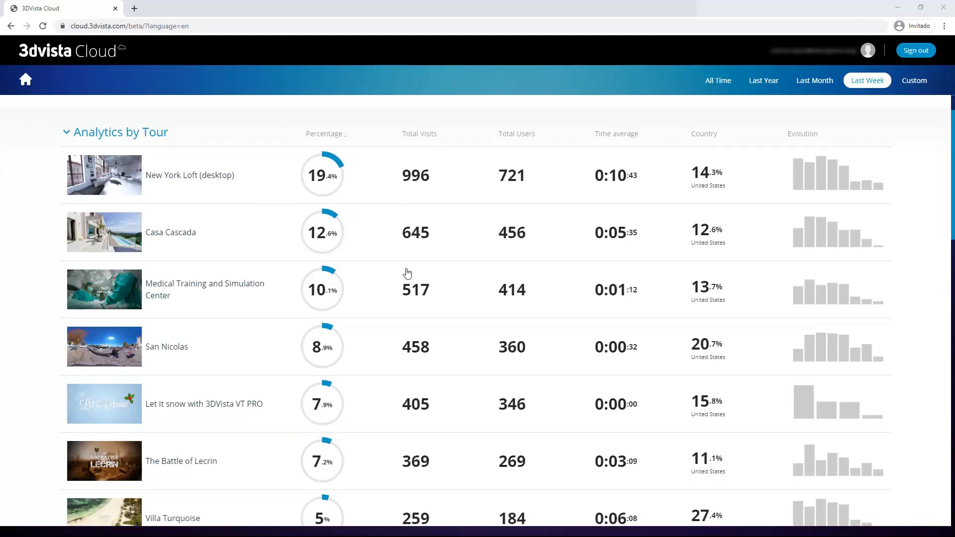
{"action": "scroll", "coordinate": [405, 273], "scroll_direction": "up", "scroll_amount": 1}
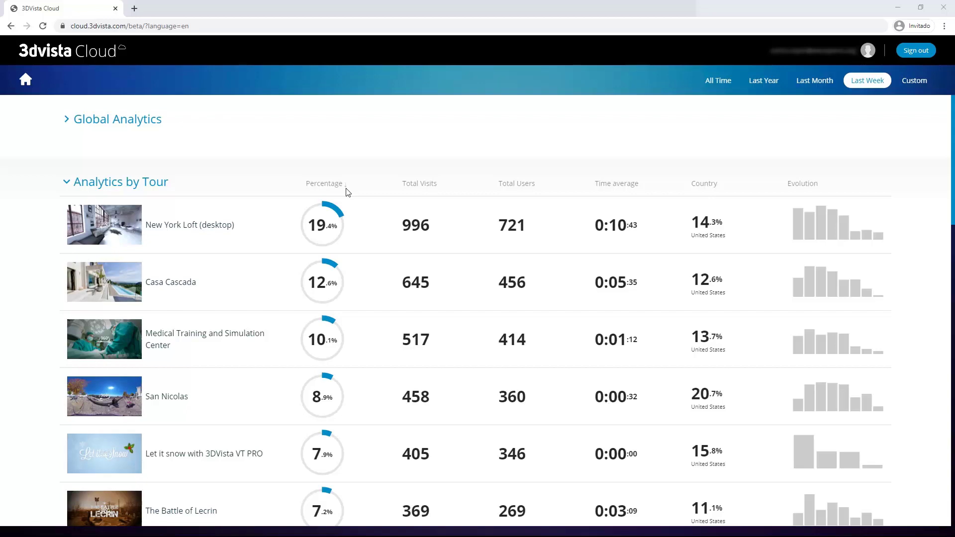
{"action": "left_click", "coordinate": [328, 183]}
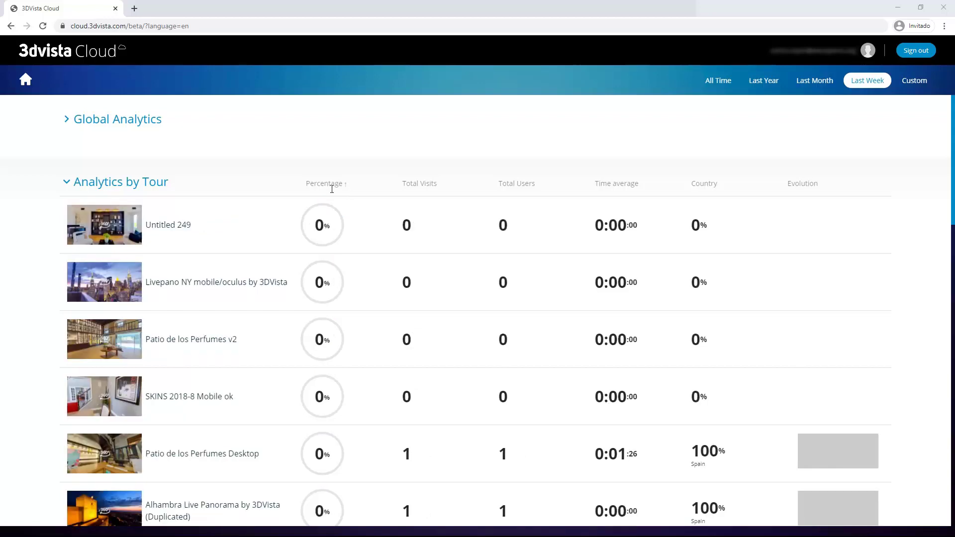
{"action": "scroll", "coordinate": [332, 191], "scroll_direction": "down", "scroll_amount": 20}
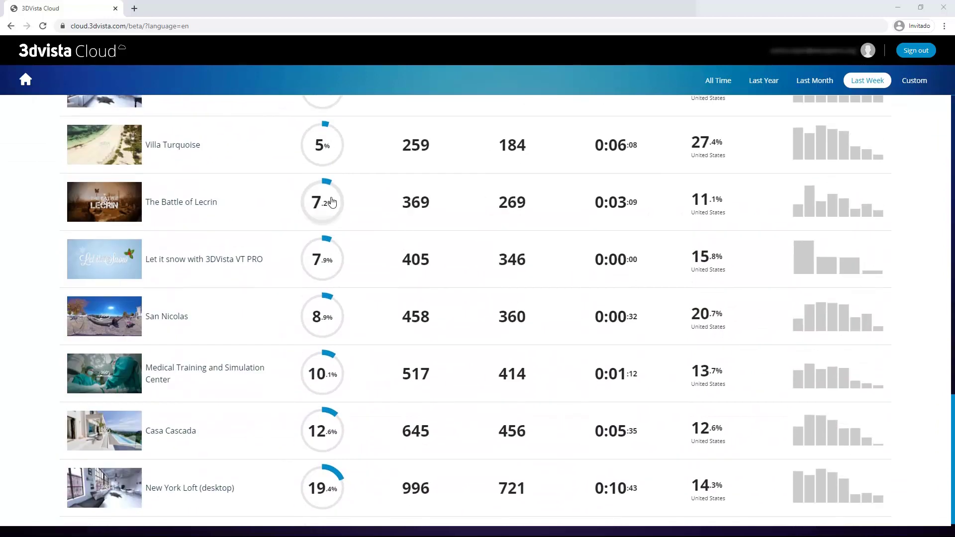
{"action": "scroll", "coordinate": [332, 198], "scroll_direction": "up", "scroll_amount": 20}
{"action": "scroll", "coordinate": [335, 193], "scroll_direction": "up", "scroll_amount": 2}
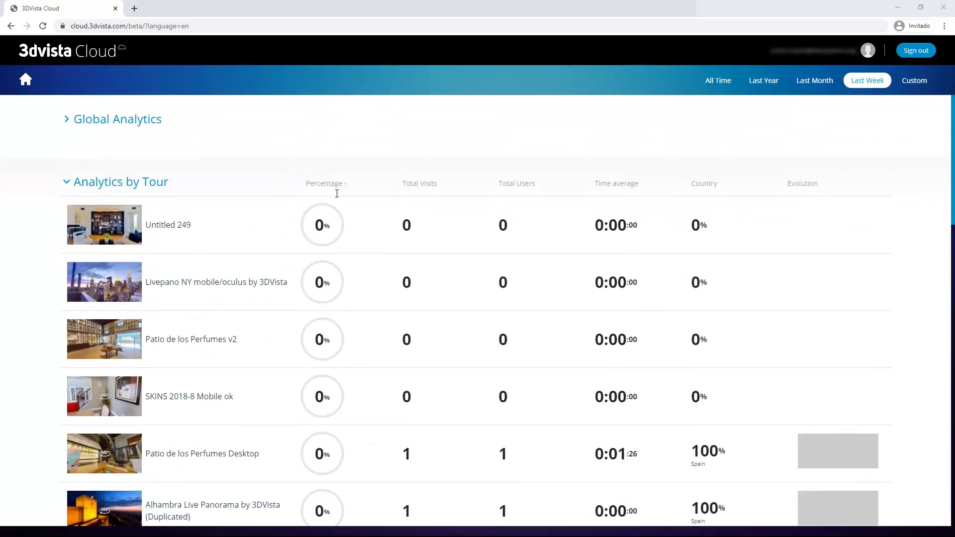
{"action": "scroll", "coordinate": [377, 413], "scroll_direction": "down", "scroll_amount": 1}
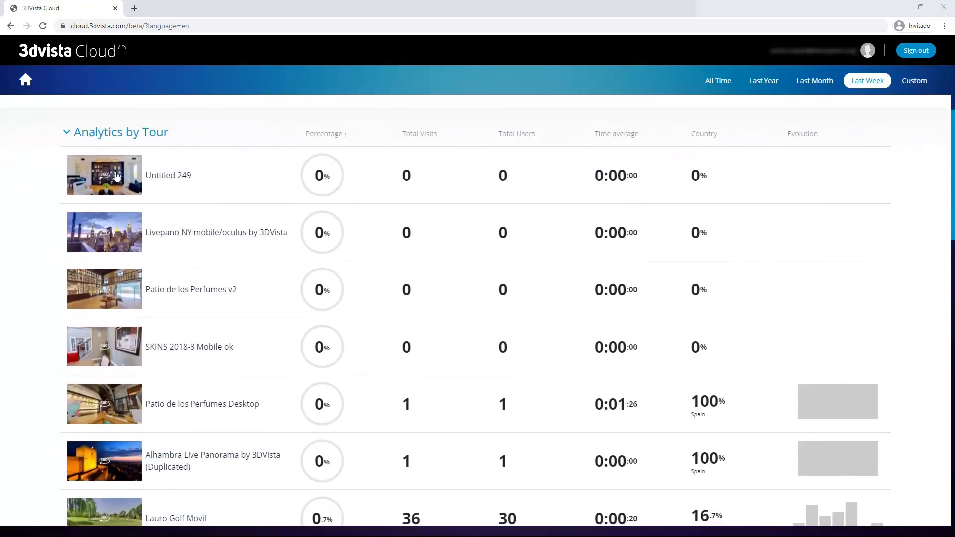
{"action": "scroll", "coordinate": [320, 248], "scroll_direction": "down", "scroll_amount": 6}
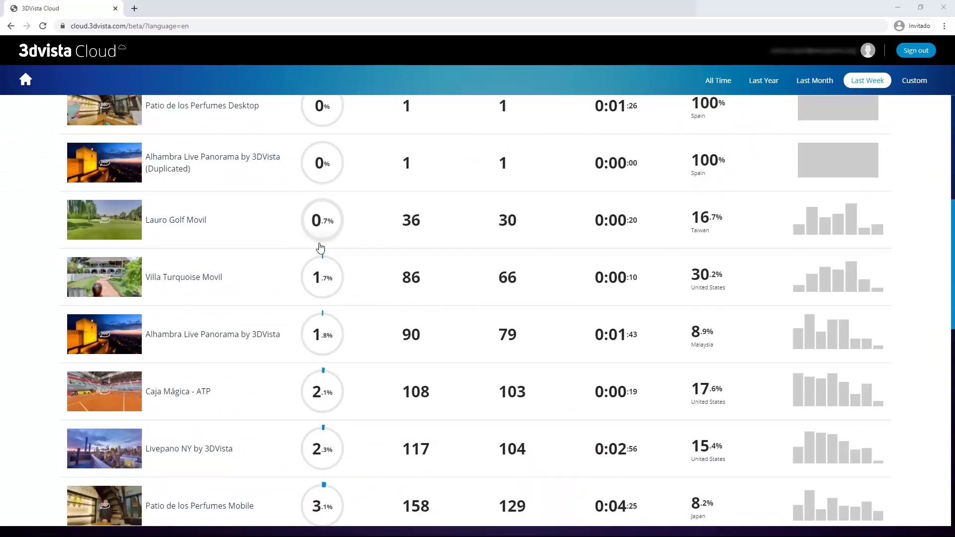
{"action": "scroll", "coordinate": [328, 248], "scroll_direction": "up", "scroll_amount": 7}
{"action": "left_click", "coordinate": [426, 184]}
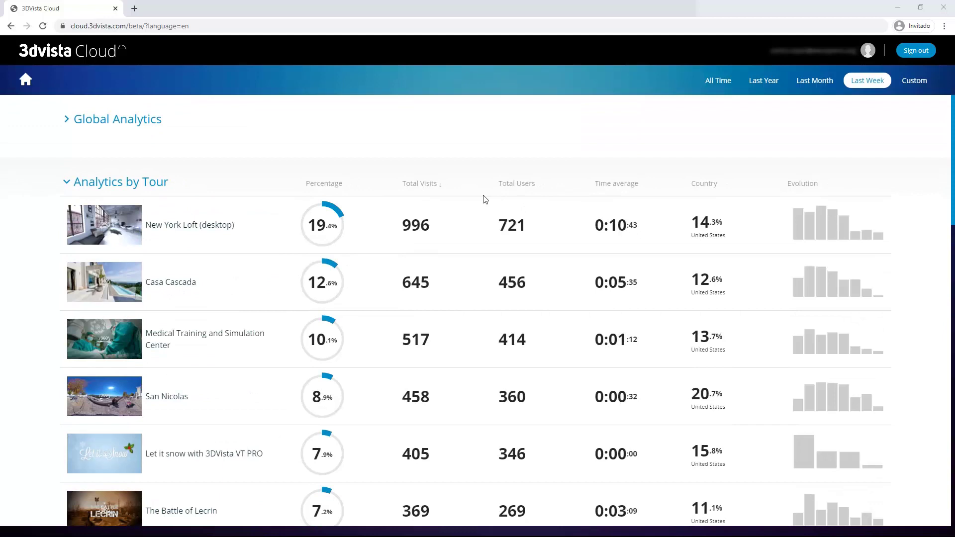
{"action": "double_click", "coordinate": [525, 184]}
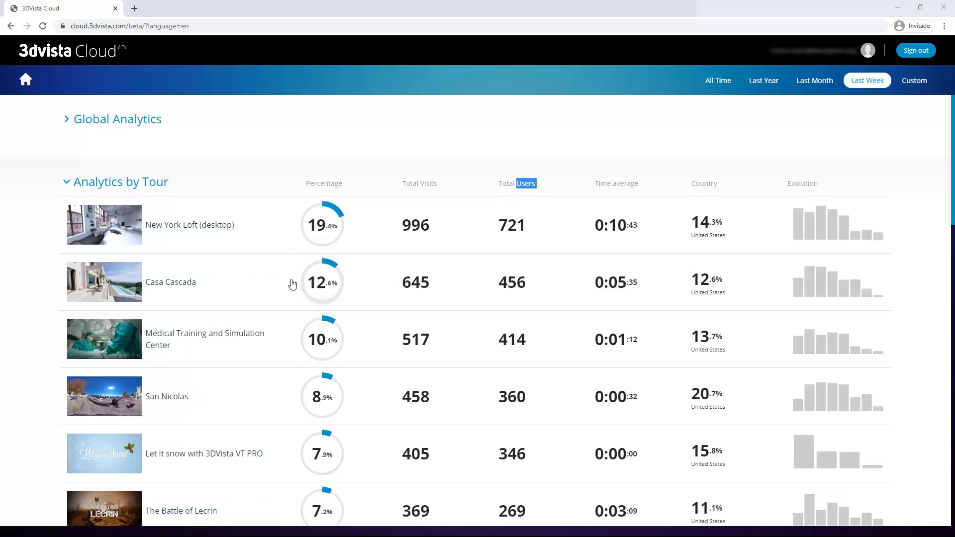
{"action": "scroll", "coordinate": [308, 298], "scroll_direction": "down", "scroll_amount": 2}
{"action": "scroll", "coordinate": [358, 320], "scroll_direction": "up", "scroll_amount": 2}
{"action": "scroll", "coordinate": [329, 246], "scroll_direction": "down", "scroll_amount": 1}
{"action": "scroll", "coordinate": [548, 294], "scroll_direction": "down", "scroll_amount": 4}
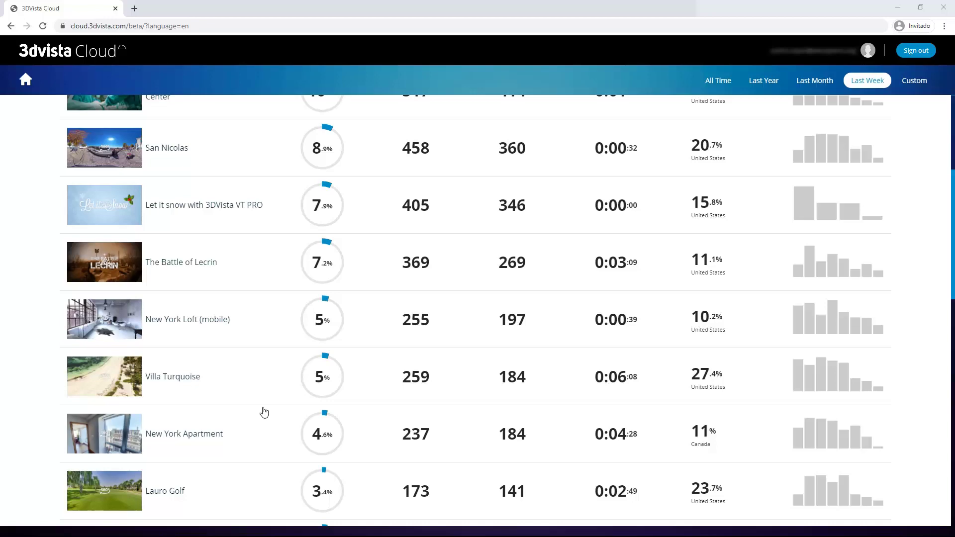
Step: Open Casa Cascada's detailed stats with country, media, hotspot figures and Entrance heatmap
{"action": "scroll", "coordinate": [264, 413], "scroll_direction": "up", "scroll_amount": 5}
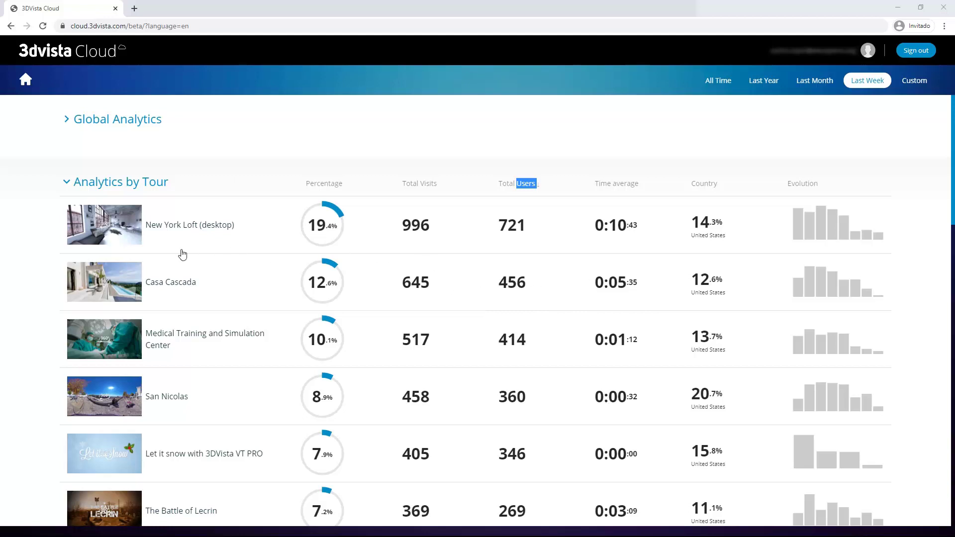
{"action": "left_click", "coordinate": [114, 288]}
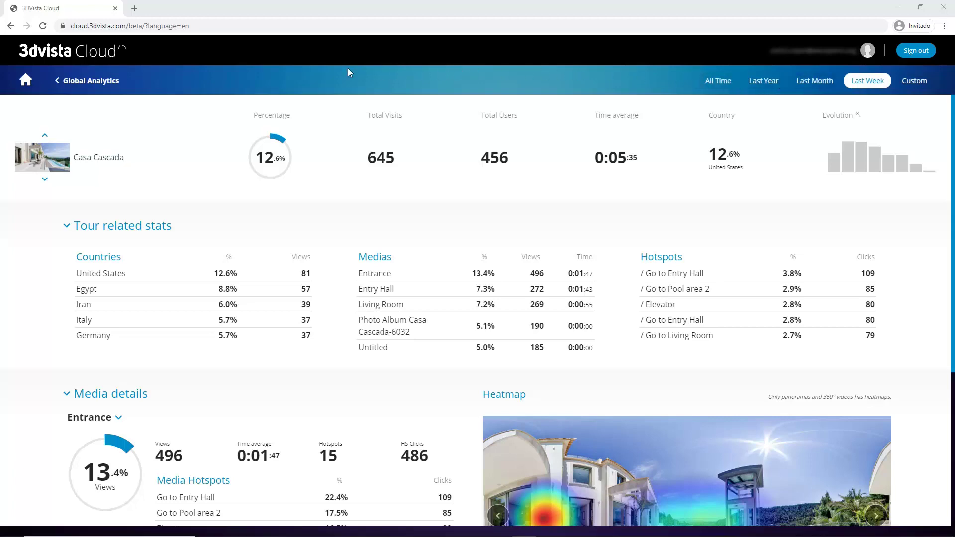
{"action": "left_click", "coordinate": [91, 82]}
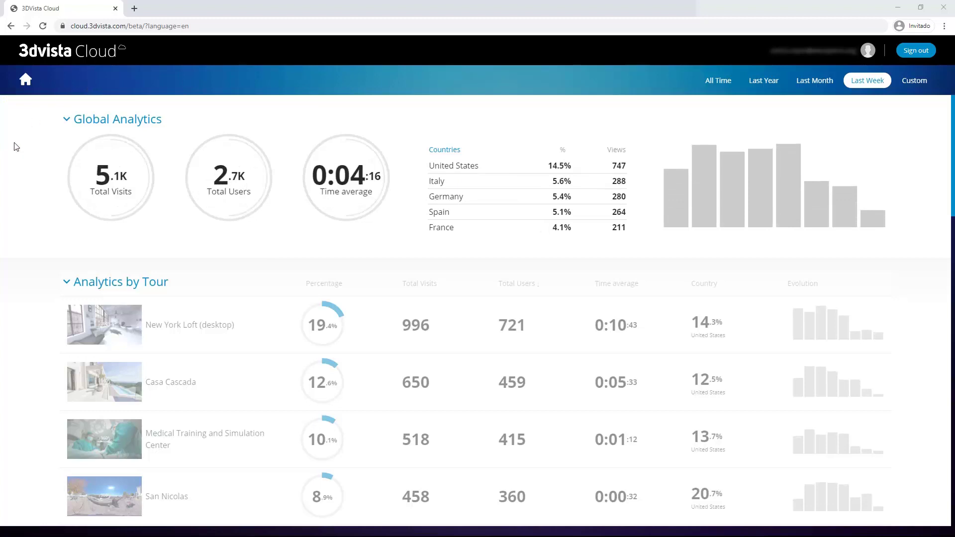
{"action": "left_click", "coordinate": [118, 391]}
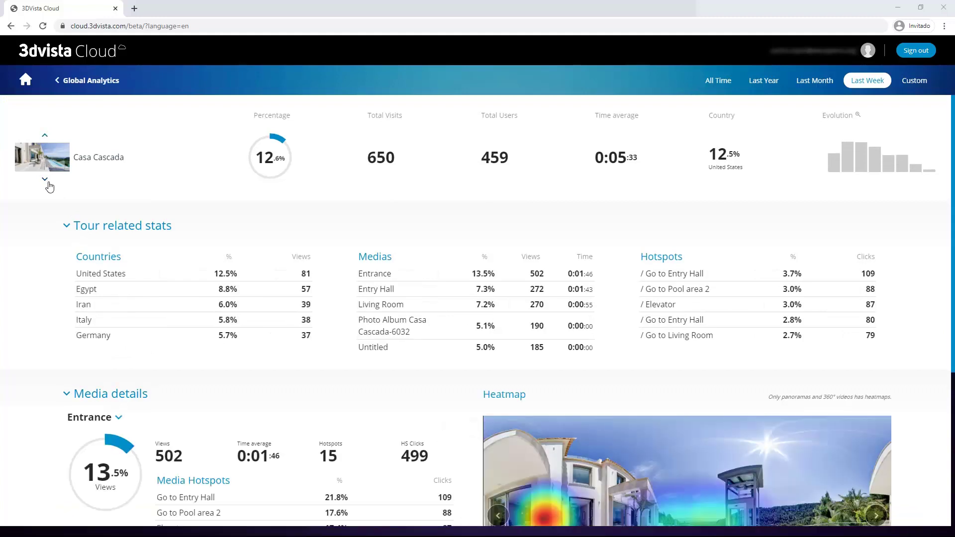
{"action": "left_click", "coordinate": [45, 179]}
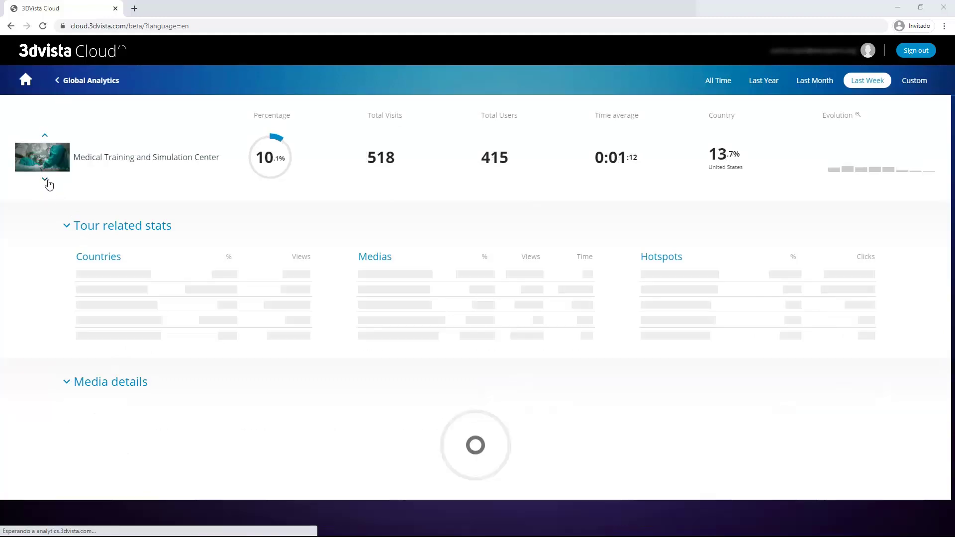
{"action": "left_click", "coordinate": [45, 180]}
{"action": "left_click", "coordinate": [45, 180]}
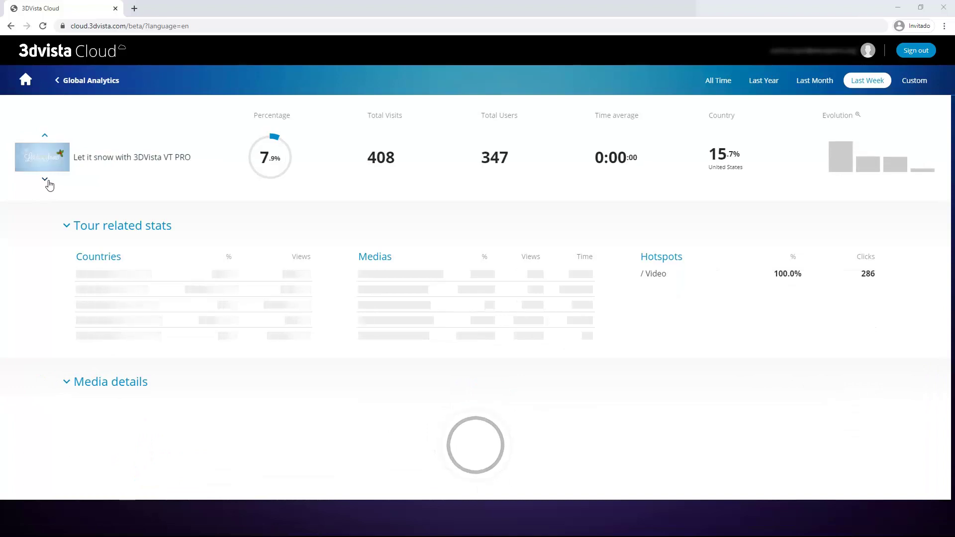
{"action": "left_click", "coordinate": [45, 180]}
{"action": "left_click", "coordinate": [46, 136]}
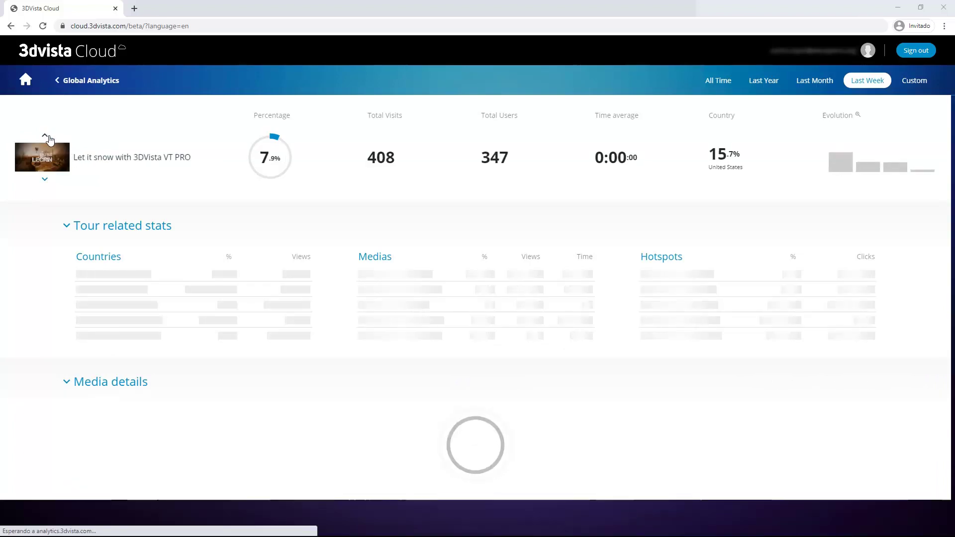
{"action": "left_click", "coordinate": [46, 137]}
{"action": "left_click", "coordinate": [46, 136]}
{"action": "left_click", "coordinate": [46, 137]}
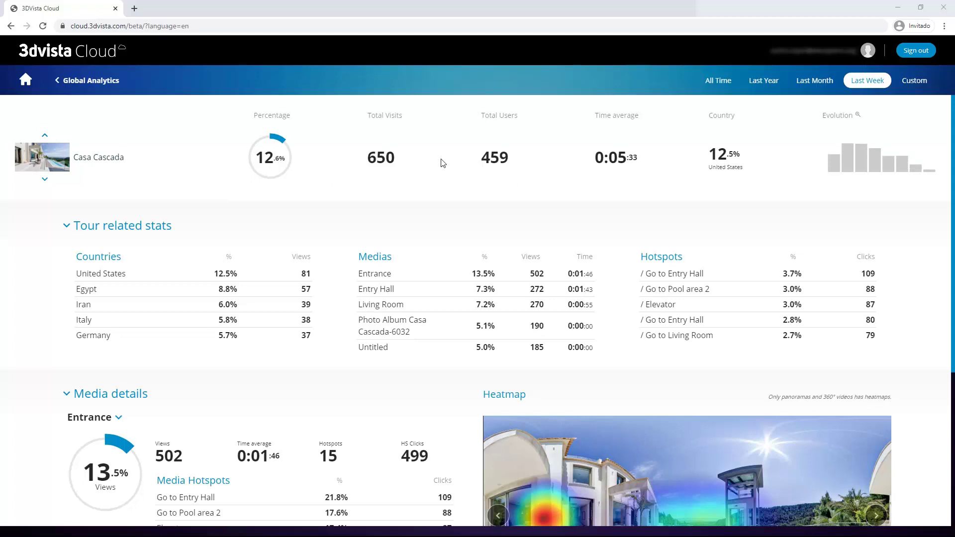
{"action": "scroll", "coordinate": [381, 172], "scroll_direction": "down", "scroll_amount": 2}
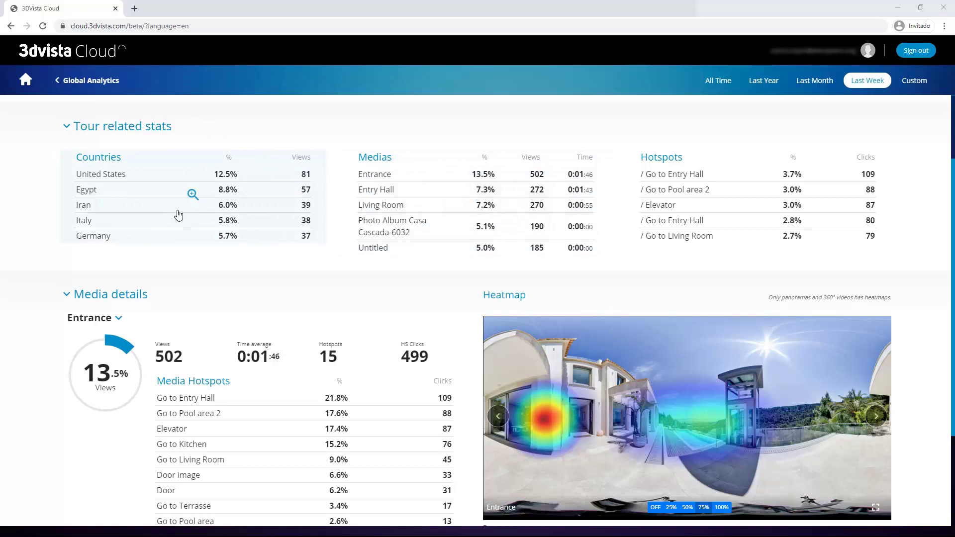
{"action": "left_click", "coordinate": [178, 214]}
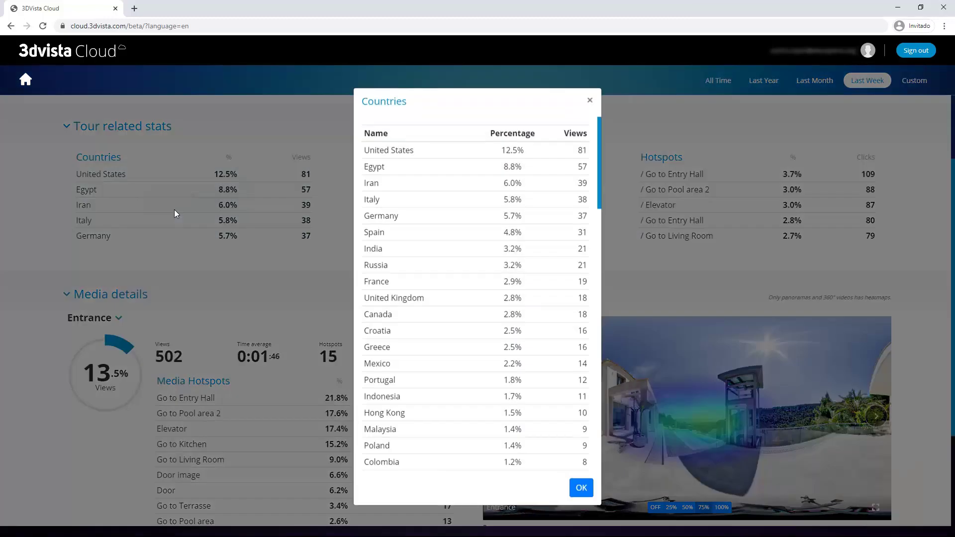
{"action": "scroll", "coordinate": [466, 200], "scroll_direction": "down", "scroll_amount": 5}
{"action": "scroll", "coordinate": [532, 151], "scroll_direction": "up", "scroll_amount": 5}
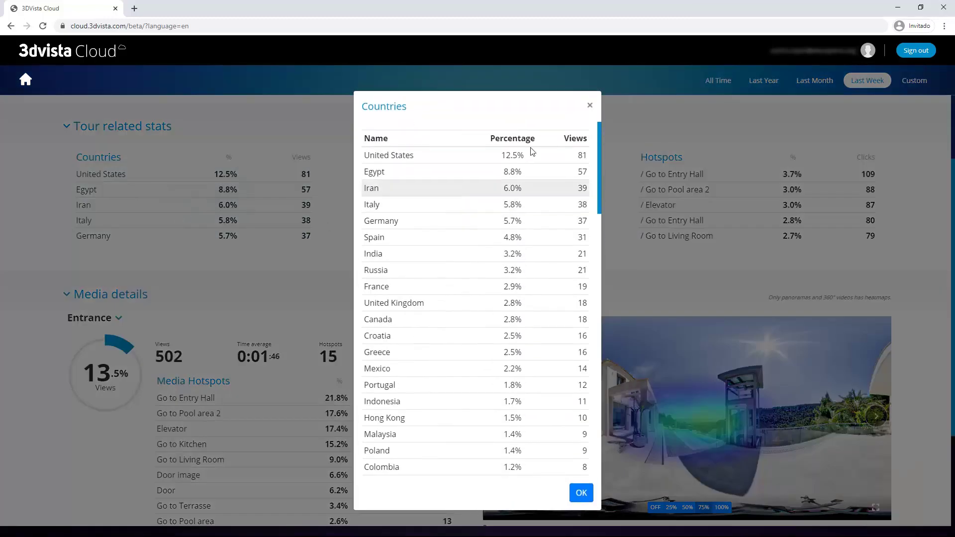
{"action": "left_click", "coordinate": [590, 105]}
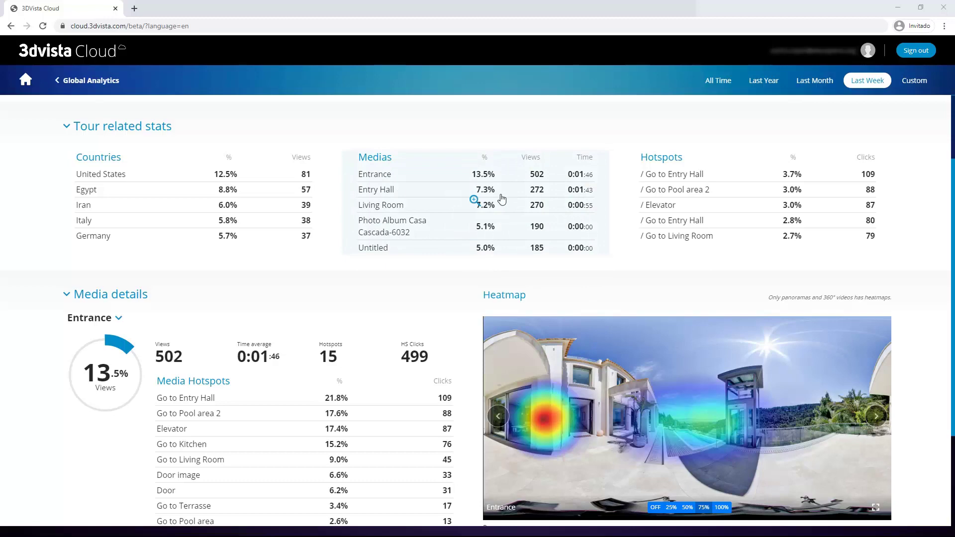
Step: Review the full Medias list and then the full Hotspots click list for Casa Cascada, closing each
{"action": "left_click", "coordinate": [501, 200]}
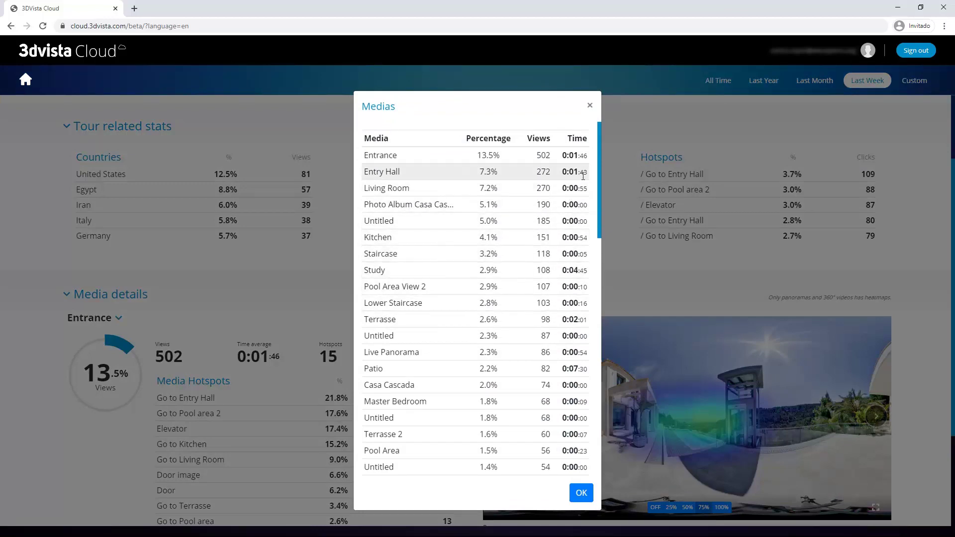
{"action": "scroll", "coordinate": [539, 186], "scroll_direction": "down", "scroll_amount": 3}
{"action": "scroll", "coordinate": [539, 185], "scroll_direction": "up", "scroll_amount": 3}
{"action": "left_click", "coordinate": [589, 105]}
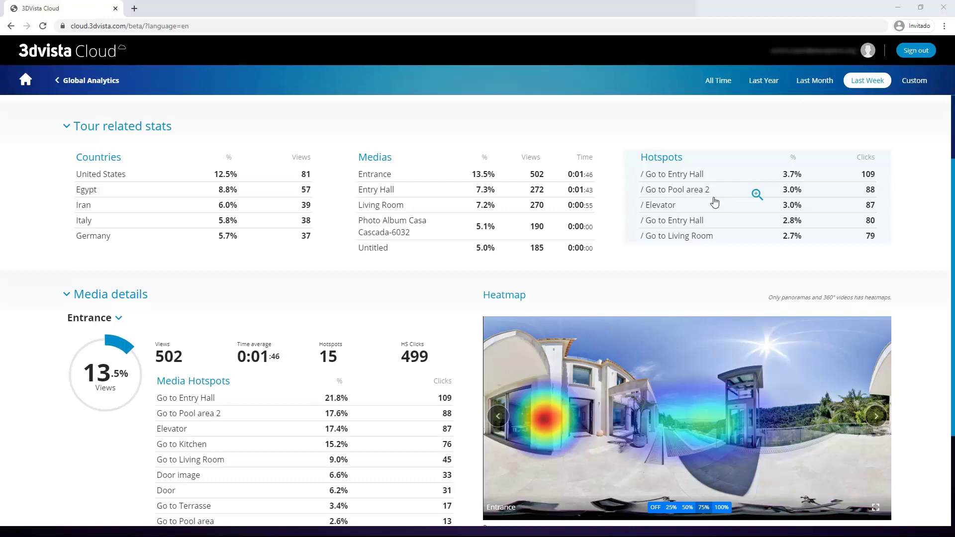
{"action": "left_click", "coordinate": [711, 199]}
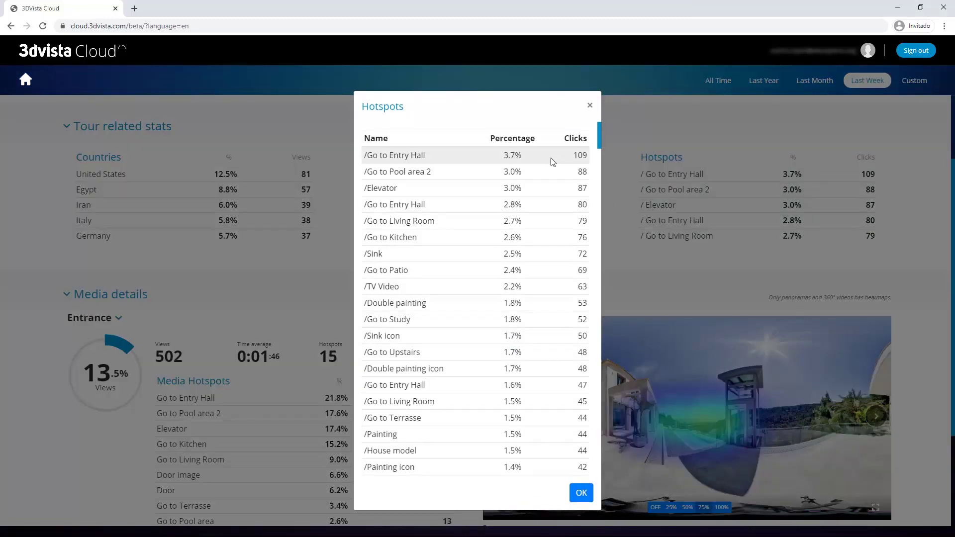
{"action": "left_click", "coordinate": [591, 105]}
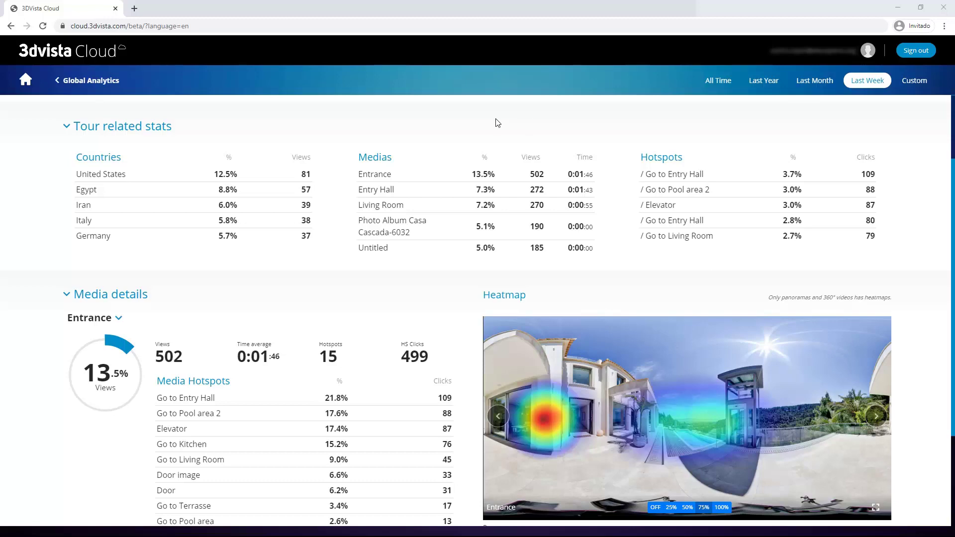
Step: Collapse Tour related stats and open the Entrance media dropdown under Media details
{"action": "left_click", "coordinate": [75, 133]}
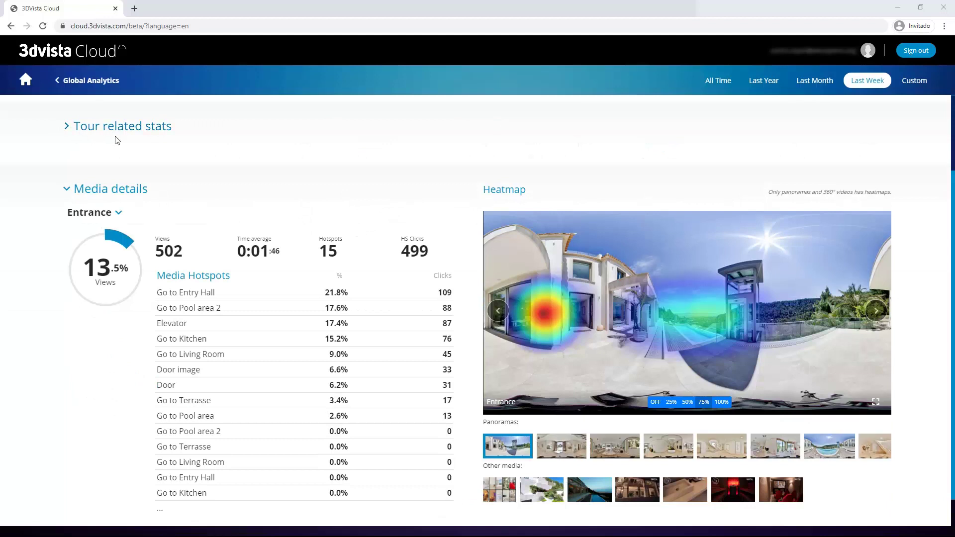
{"action": "scroll", "coordinate": [15, 202], "scroll_direction": "down", "scroll_amount": 1}
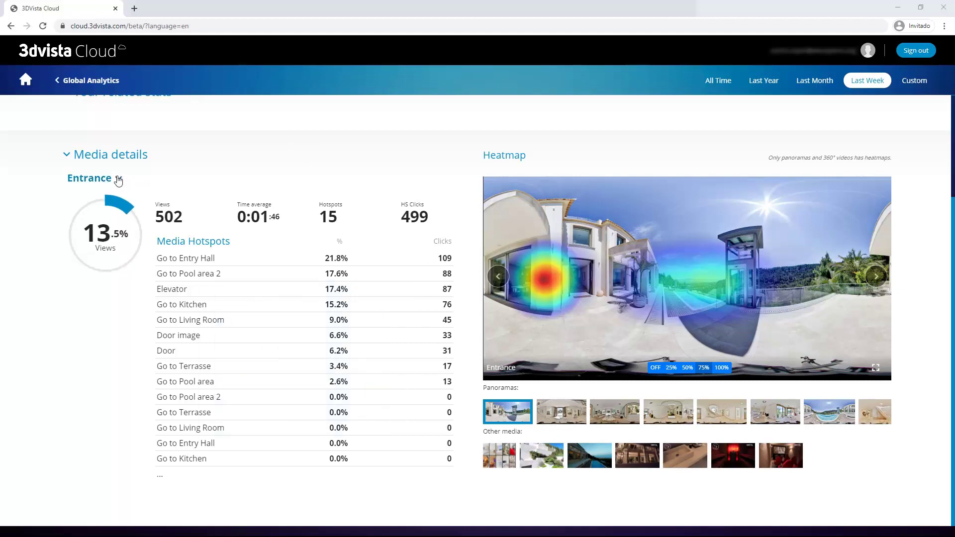
{"action": "left_click", "coordinate": [121, 181]}
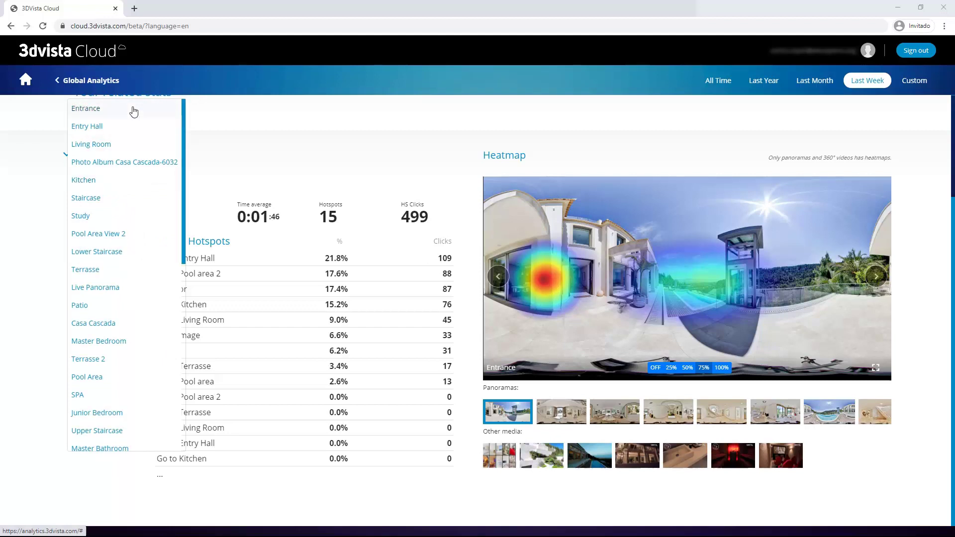
Step: Dismiss the media dropdown twice, keeping Entrance selected with its hotspot list shown
{"action": "left_click", "coordinate": [134, 109]}
{"action": "left_click", "coordinate": [122, 181]}
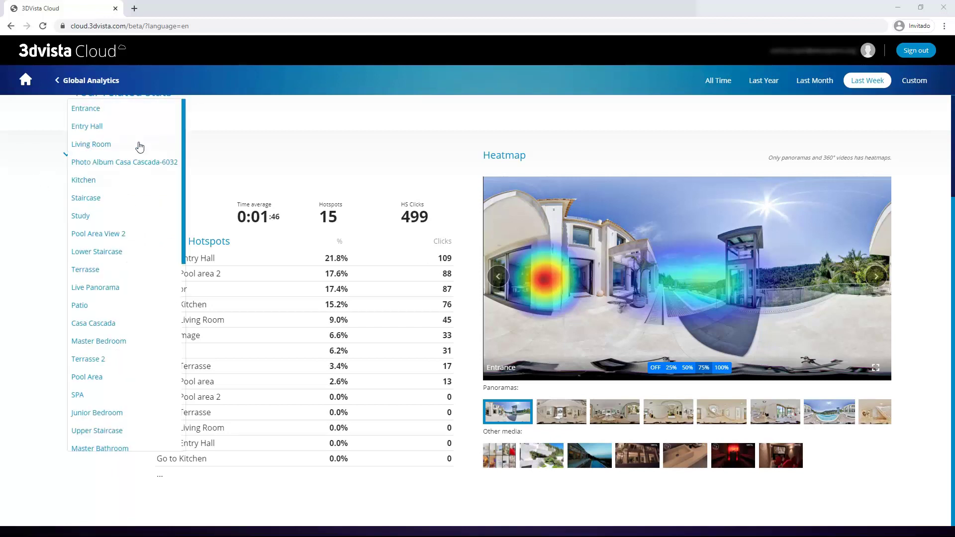
{"action": "left_click", "coordinate": [80, 175]}
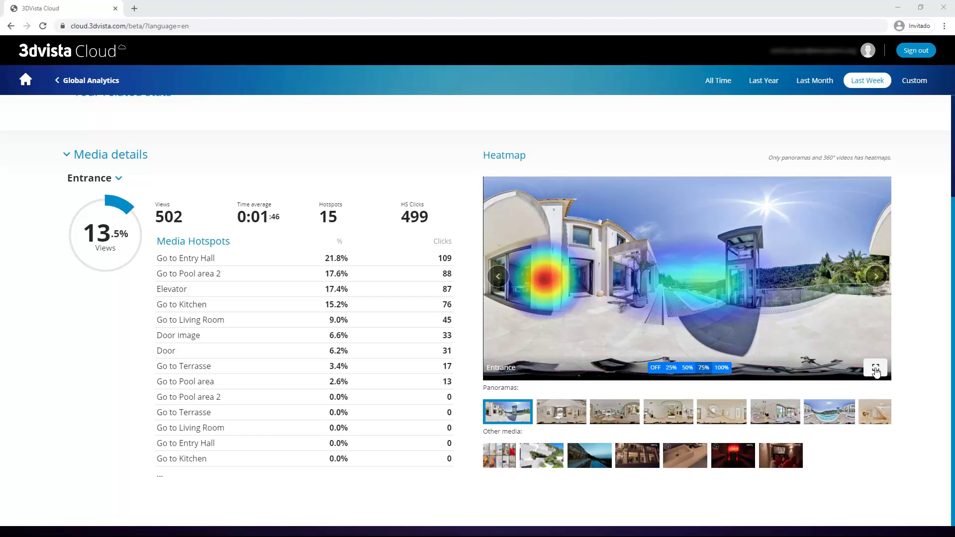
Step: Show the heatmap viewer fullscreen on Entry Hall, briefly checking Living Room before returning
{"action": "left_click", "coordinate": [875, 368]}
{"action": "left_click", "coordinate": [86, 468]}
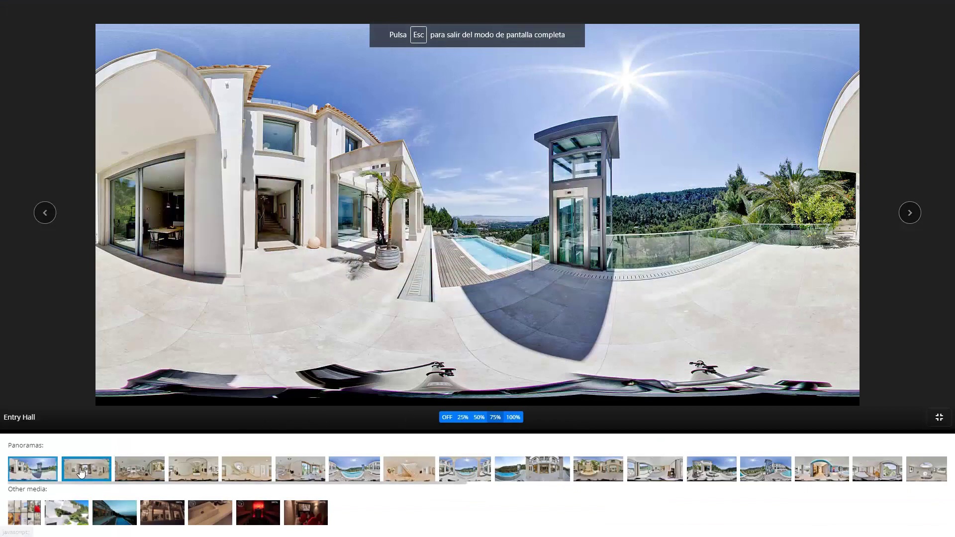
{"action": "left_click", "coordinate": [194, 469]}
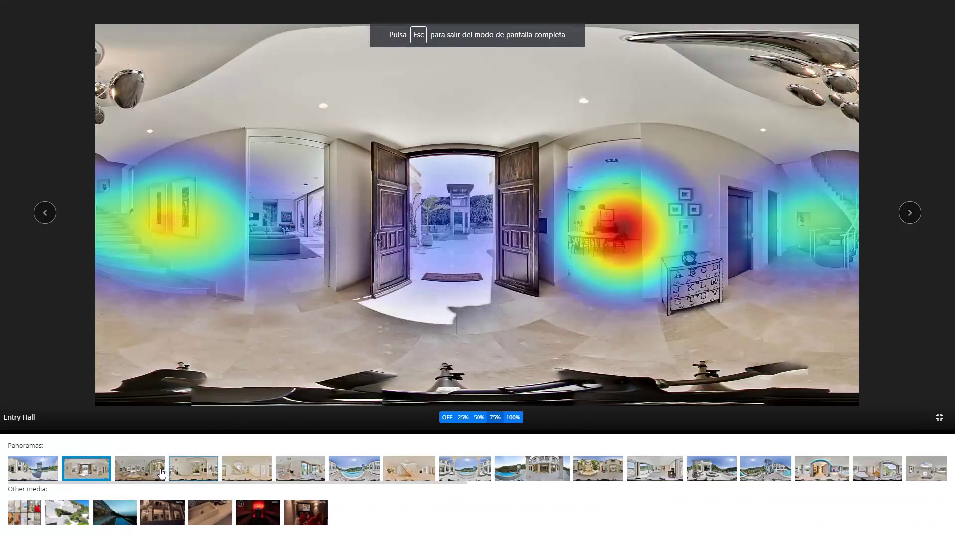
{"action": "left_click", "coordinate": [86, 469]}
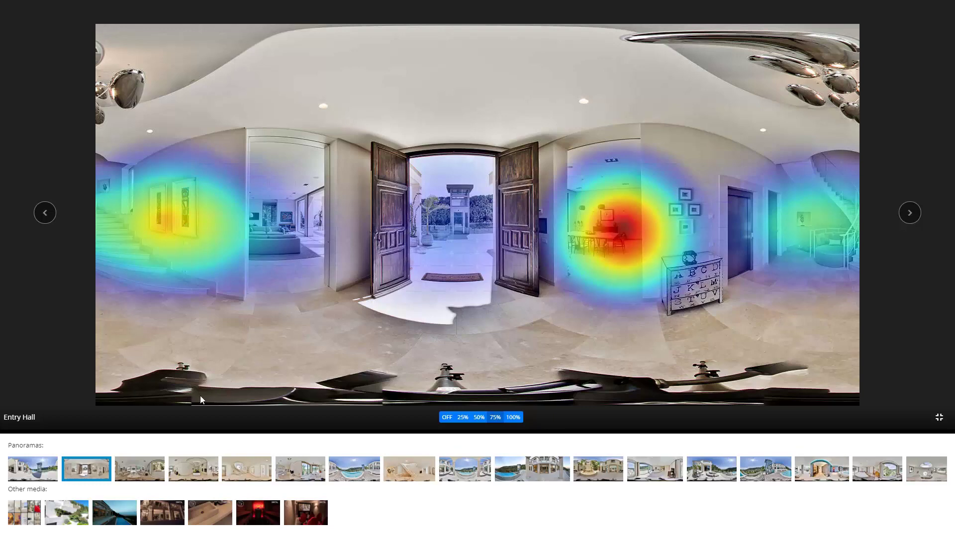
Step: View the Pool Area View 2, Staircase, Lower Staircase and Terrasse heatmaps in turn
{"action": "left_click", "coordinate": [141, 468]}
{"action": "left_click", "coordinate": [309, 471]}
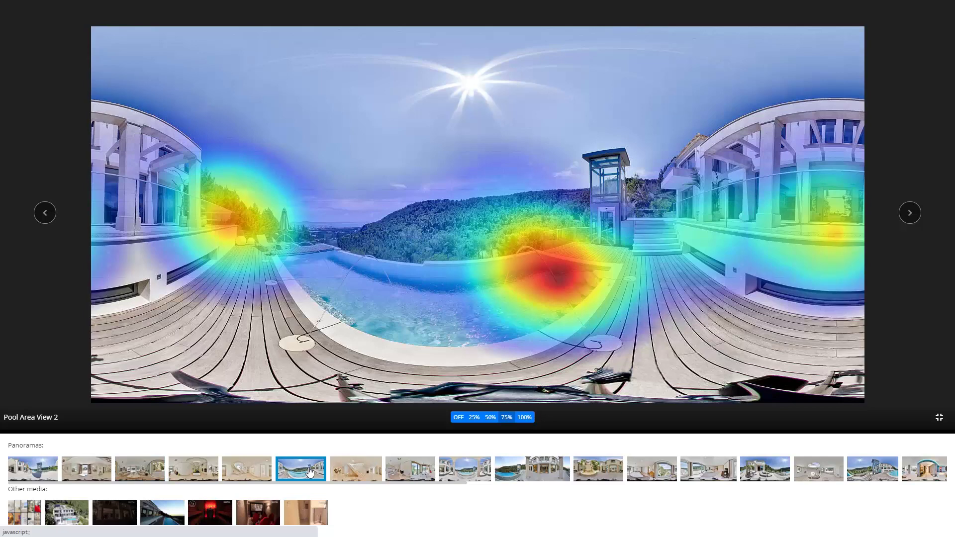
{"action": "left_click", "coordinate": [253, 472]}
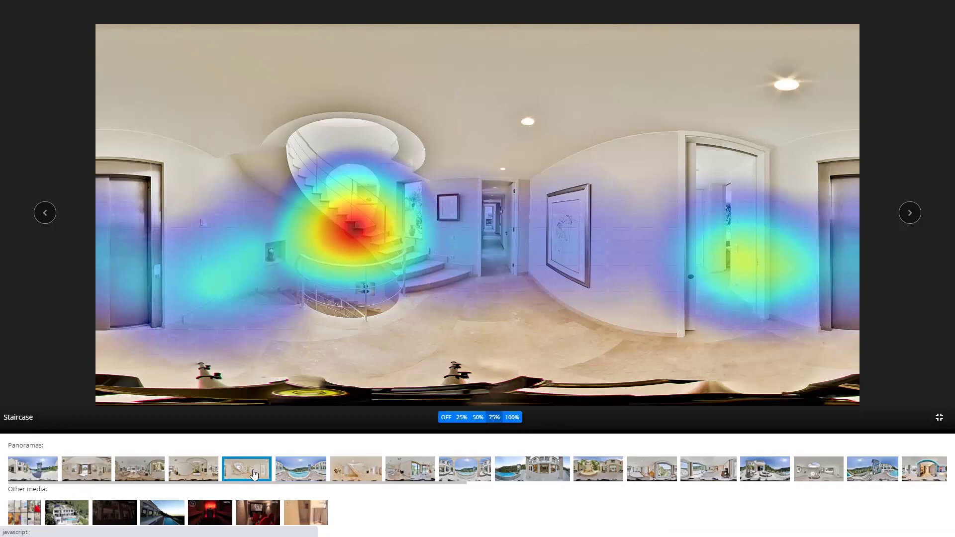
{"action": "left_click", "coordinate": [366, 472]}
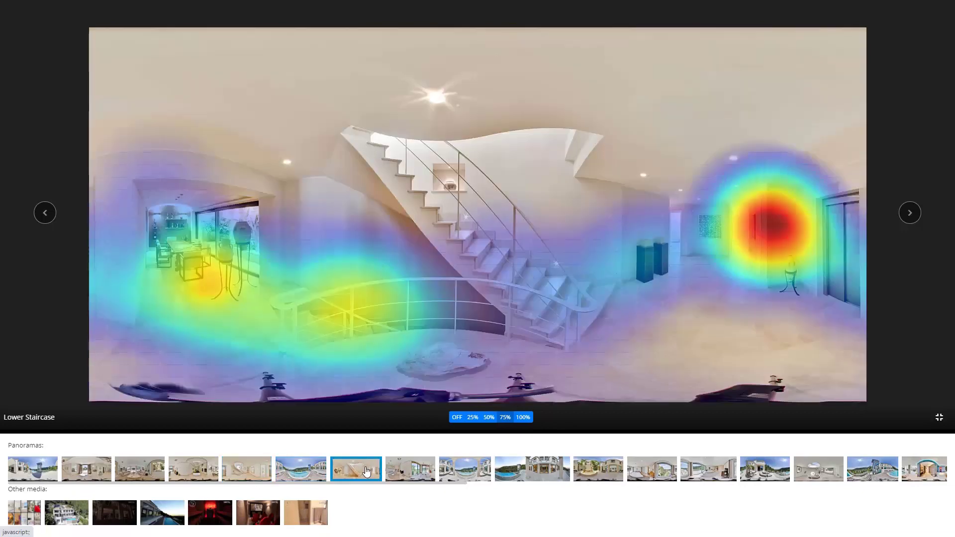
{"action": "left_click", "coordinate": [473, 472]}
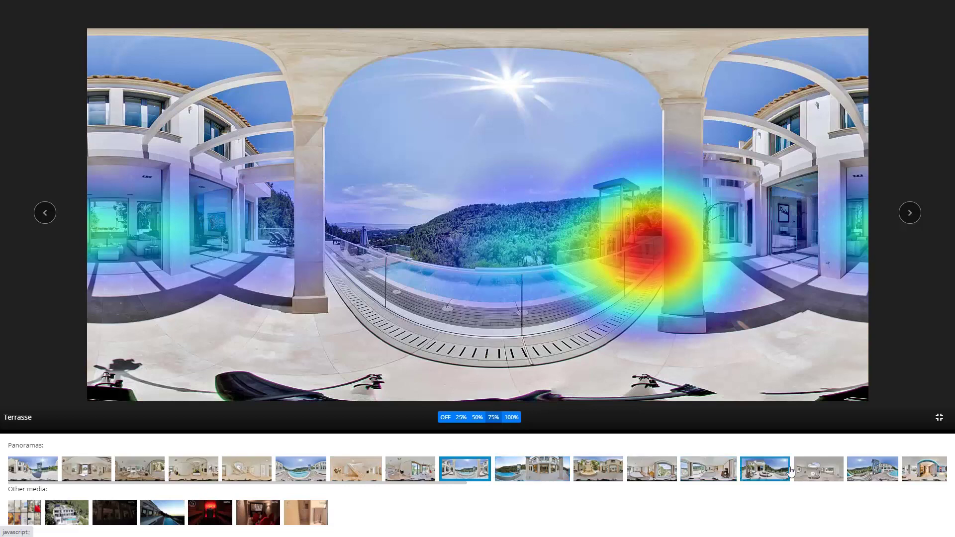
Step: Scroll the thumbnail strip and view the Upper Staircase, Bodega, Master Bathroom and SPA heatmaps
{"action": "left_click", "coordinate": [819, 472]}
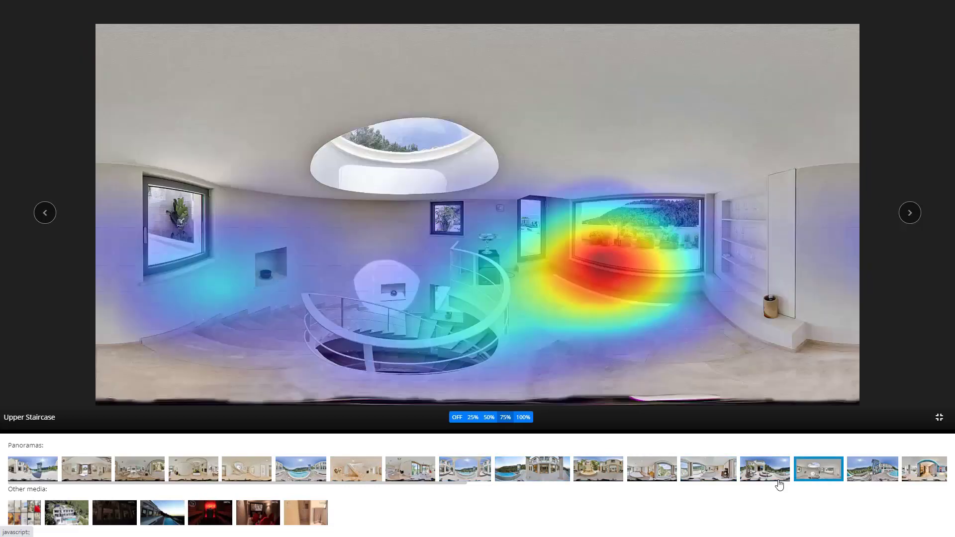
{"action": "left_click_drag", "start_coordinate": [309, 482], "coordinate": [536, 481]}
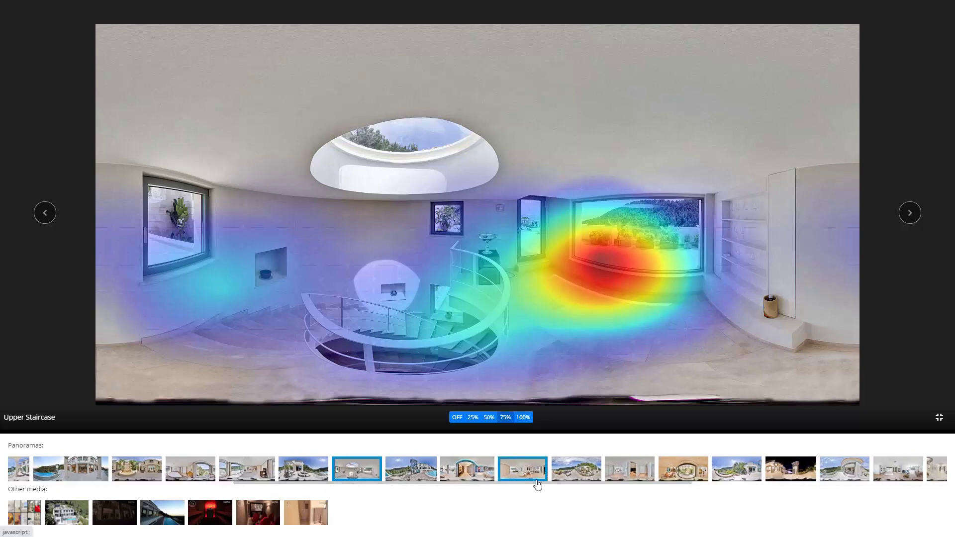
{"action": "left_click", "coordinate": [685, 470]}
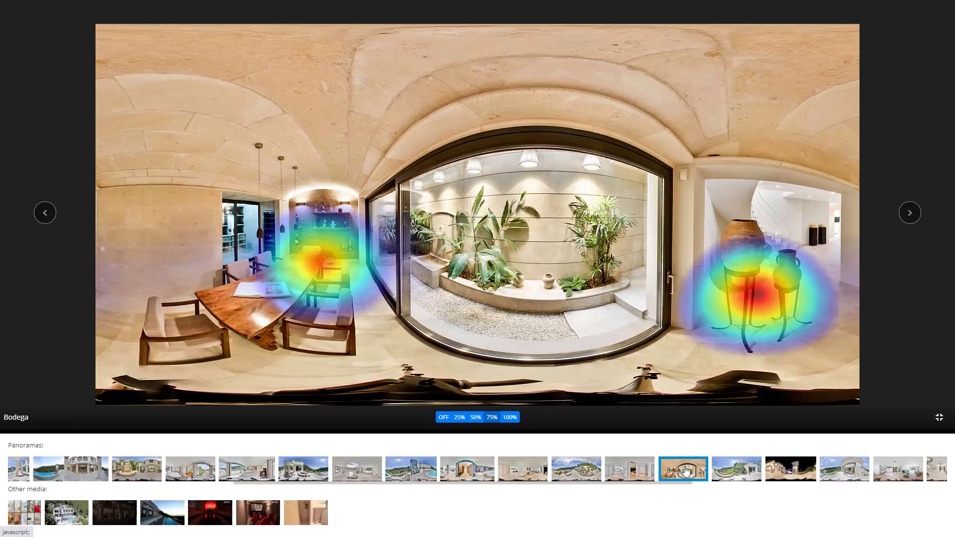
{"action": "left_click", "coordinate": [528, 473]}
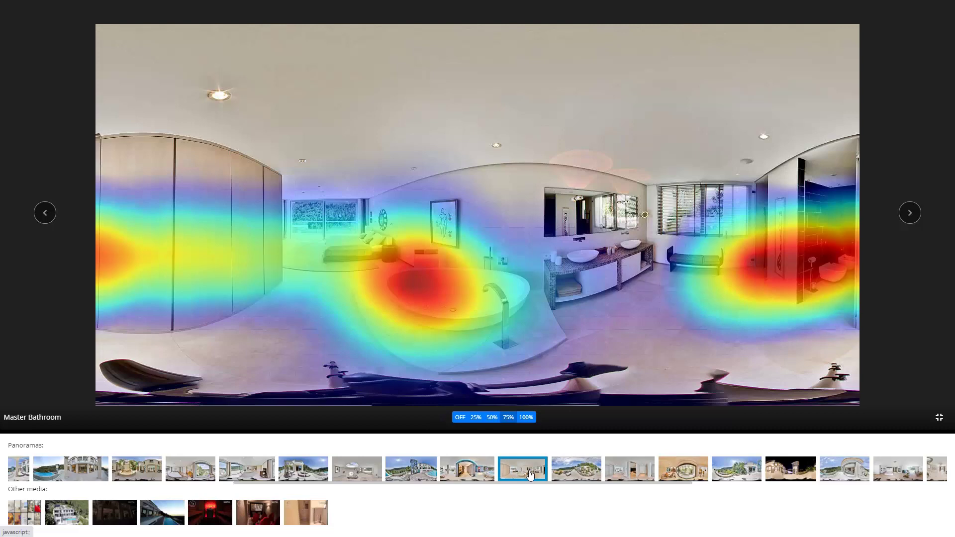
{"action": "left_click", "coordinate": [473, 476]}
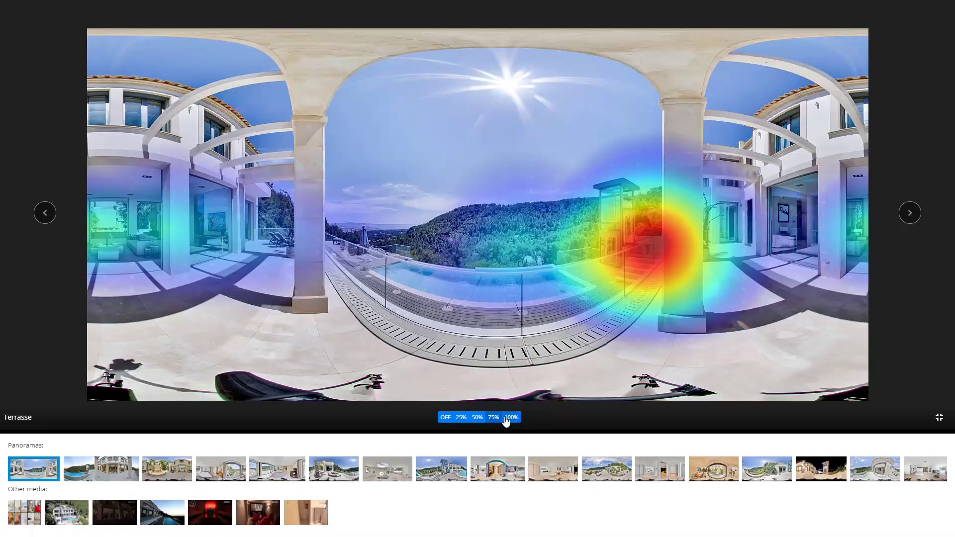
Step: Compare the heatmap overlay at OFF, 25%, 50%, 75% and 100%, leaving it at 75%
{"action": "left_click", "coordinate": [445, 420]}
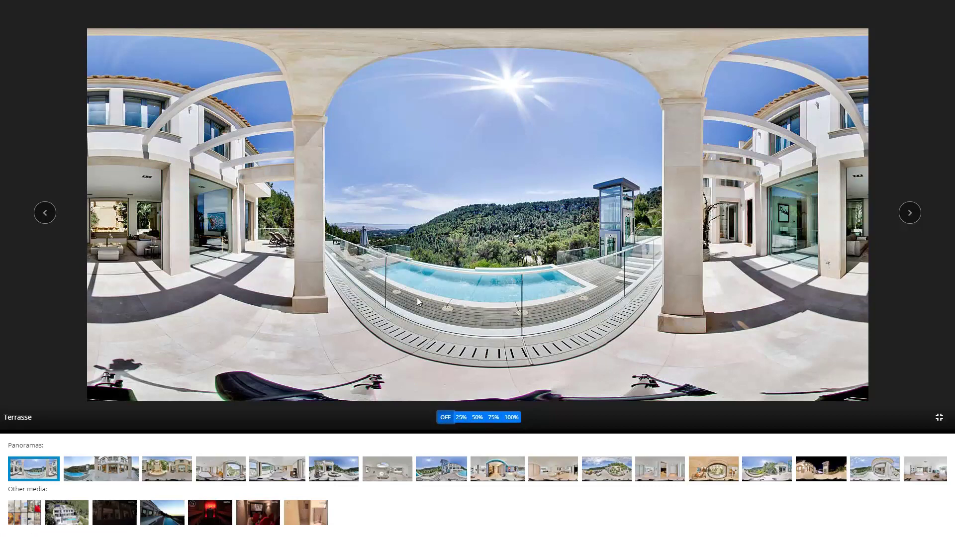
{"action": "left_click", "coordinate": [464, 420]}
{"action": "left_click", "coordinate": [478, 420]}
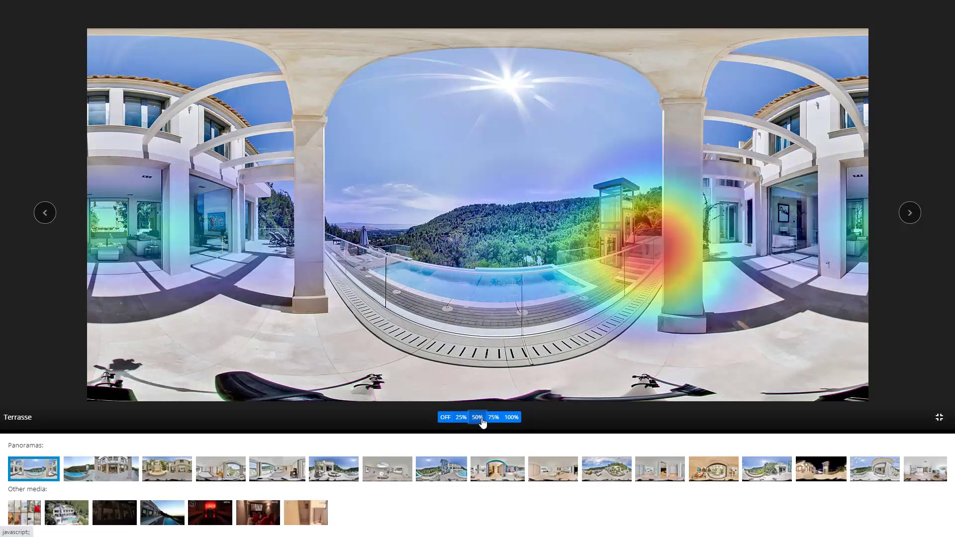
{"action": "left_click", "coordinate": [494, 420]}
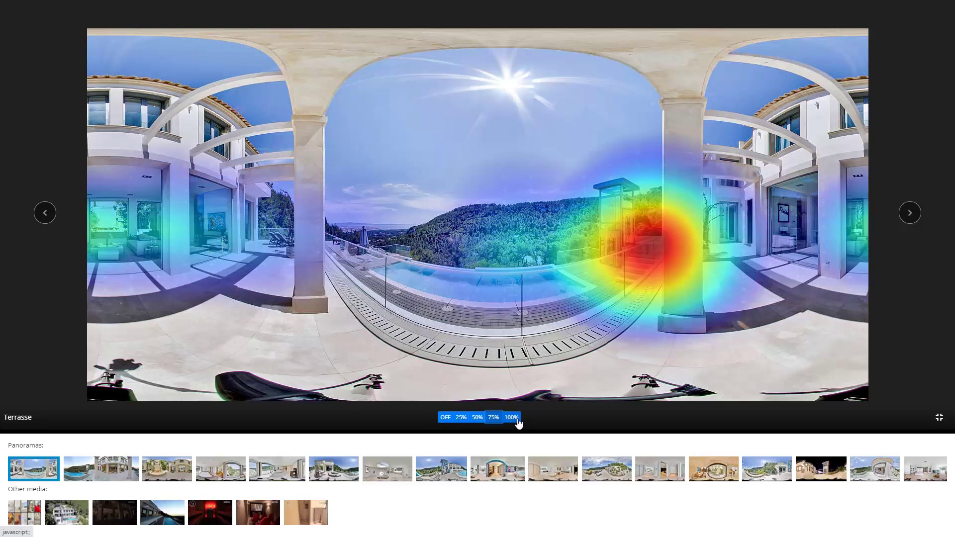
{"action": "left_click", "coordinate": [513, 420]}
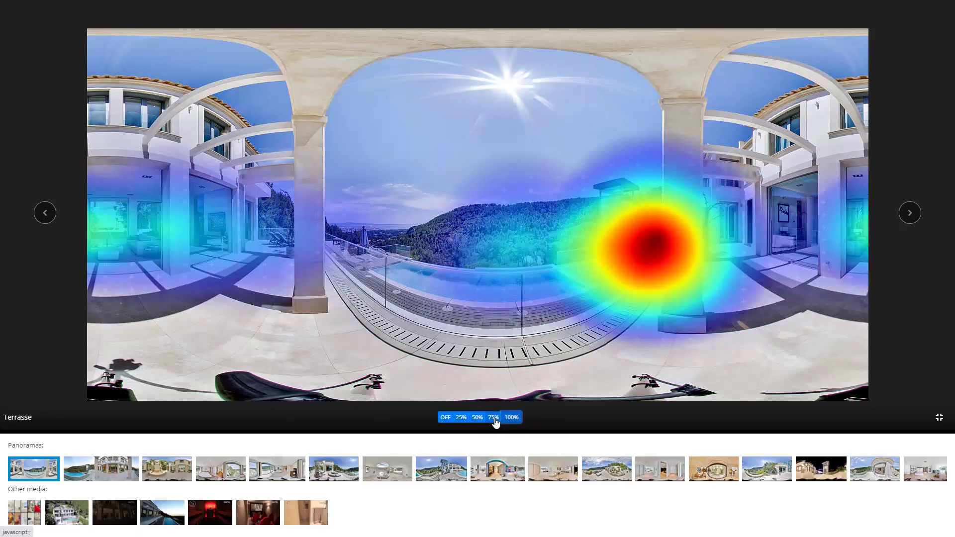
{"action": "left_click", "coordinate": [494, 420]}
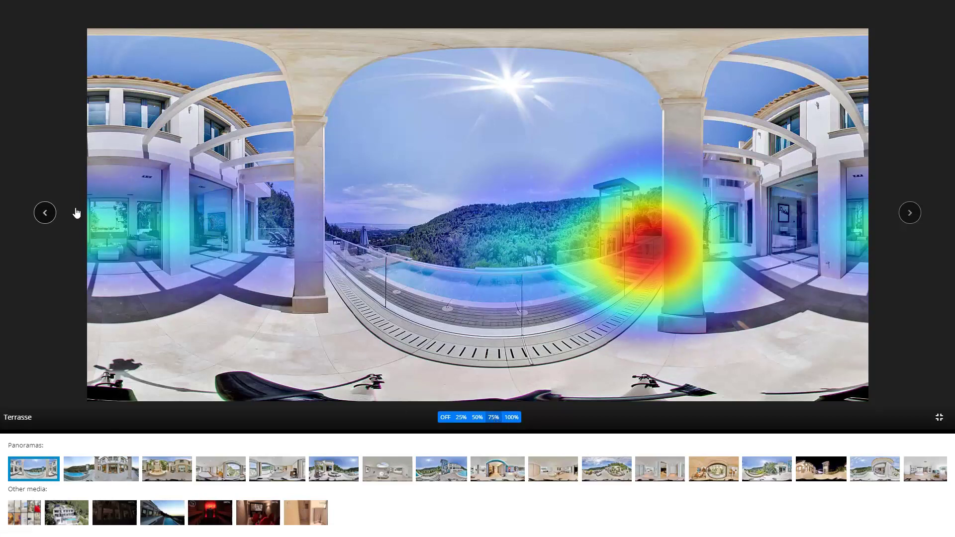
Step: Step back three panoramas to the Pool Area View 2 heatmap
{"action": "left_click", "coordinate": [52, 217]}
{"action": "left_click", "coordinate": [52, 217]}
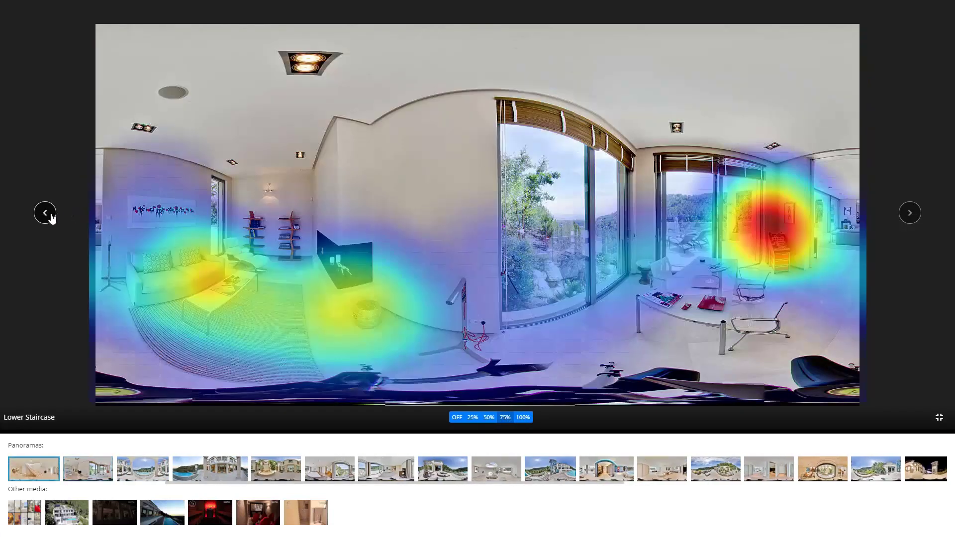
{"action": "left_click", "coordinate": [53, 217]}
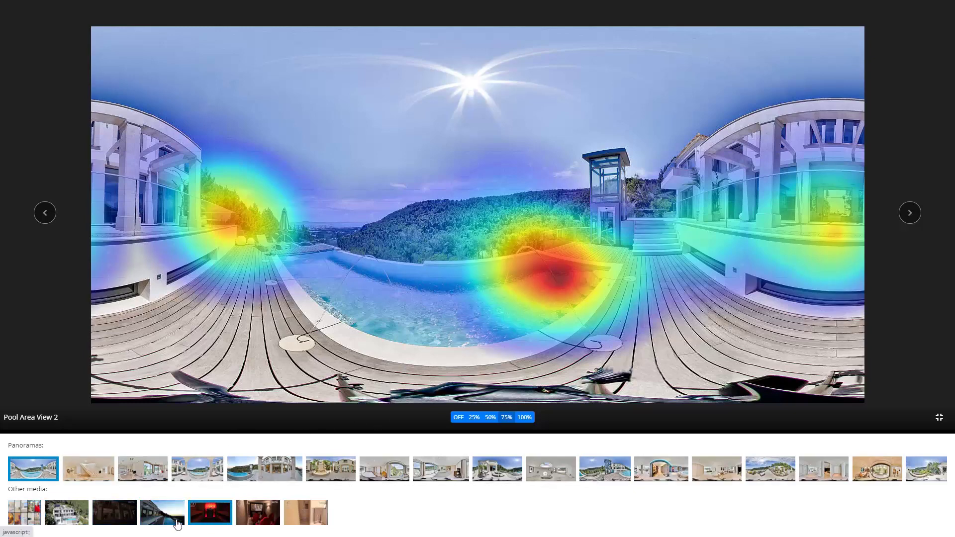
Step: Play the TimeLapse video, exit full screen, then pick Terrasse, Casa Cascada and Photo Album Casa Cascada-6032 in Other media
{"action": "left_click", "coordinate": [177, 524]}
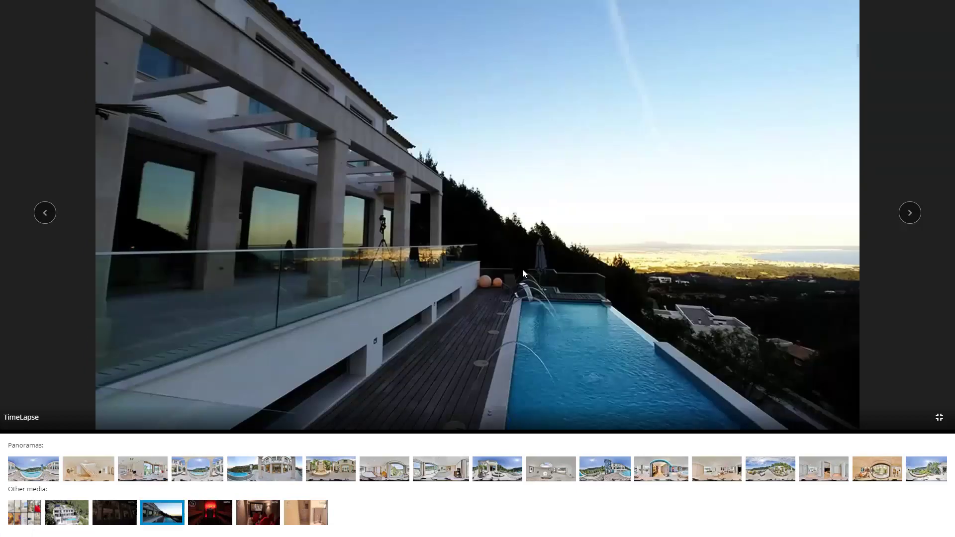
{"action": "left_click", "coordinate": [939, 416]}
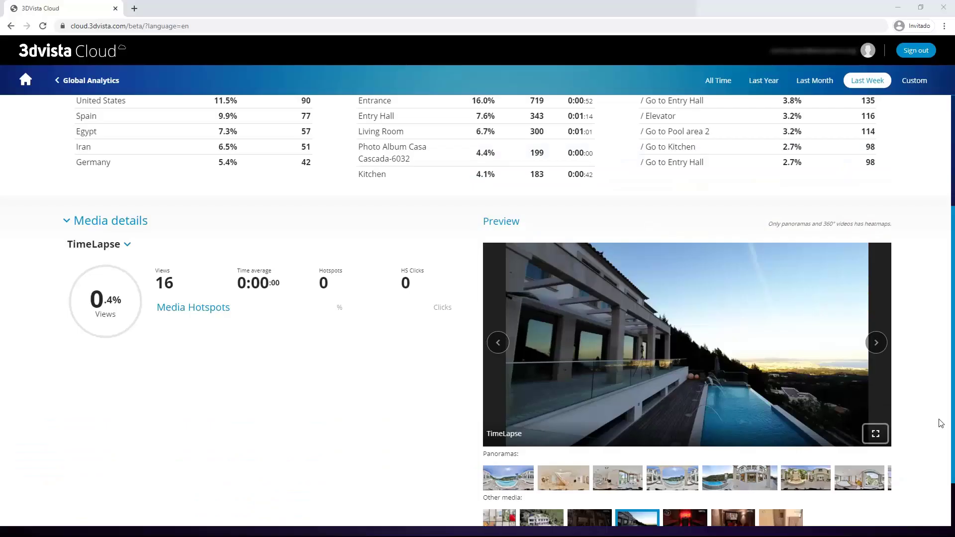
{"action": "scroll", "coordinate": [940, 423], "scroll_direction": "down", "scroll_amount": 2}
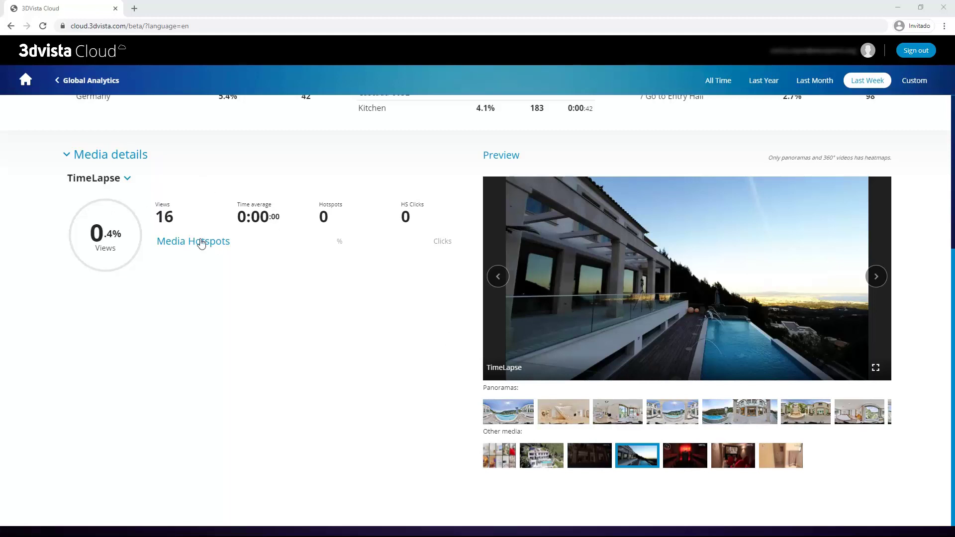
{"action": "left_click", "coordinate": [592, 457]}
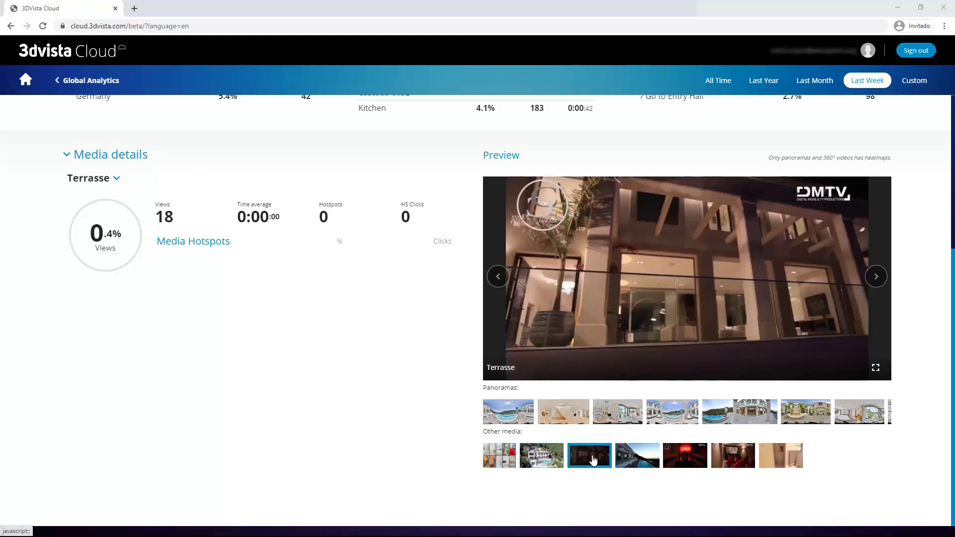
{"action": "left_click", "coordinate": [552, 458]}
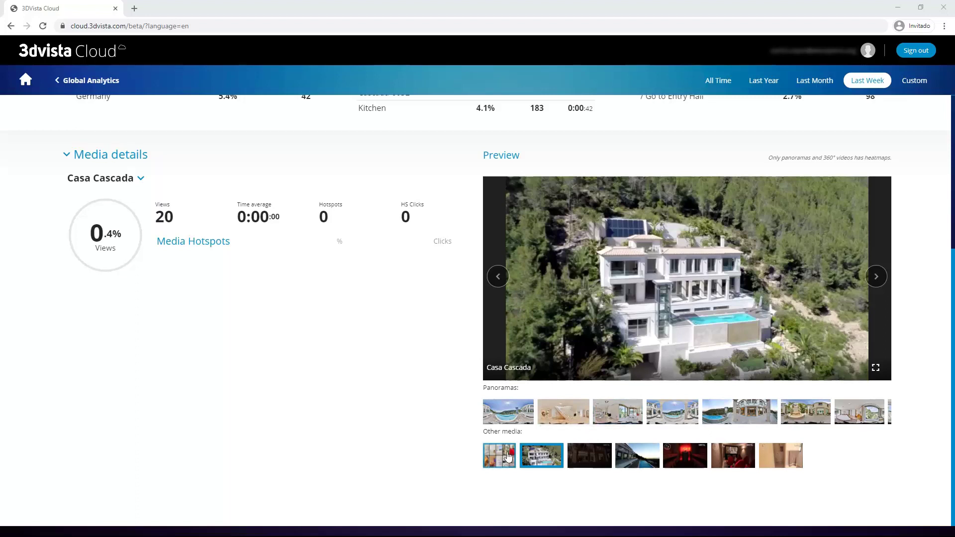
{"action": "left_click", "coordinate": [503, 457]}
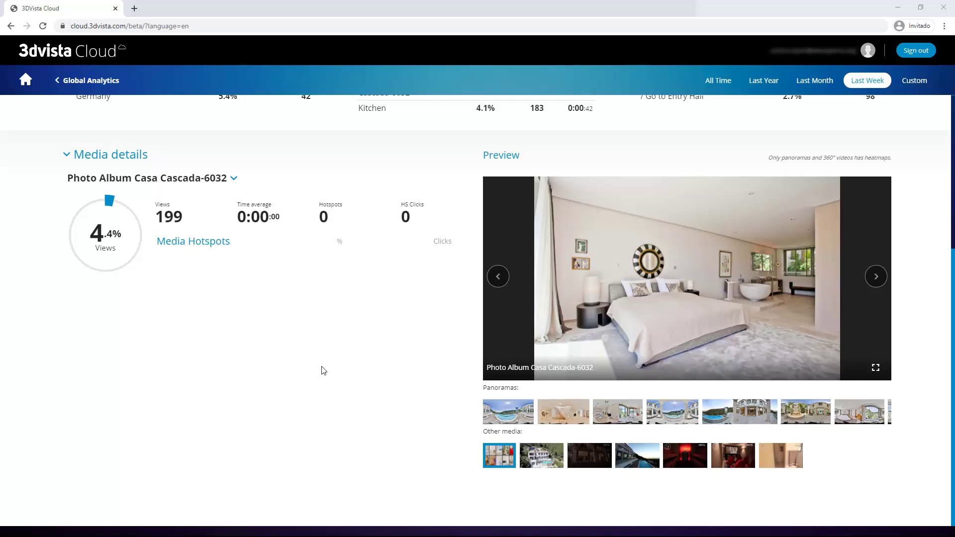
Step: Scroll to the top and use the Global Analytics back link in the header
{"action": "scroll", "coordinate": [318, 373], "scroll_direction": "up", "scroll_amount": 5}
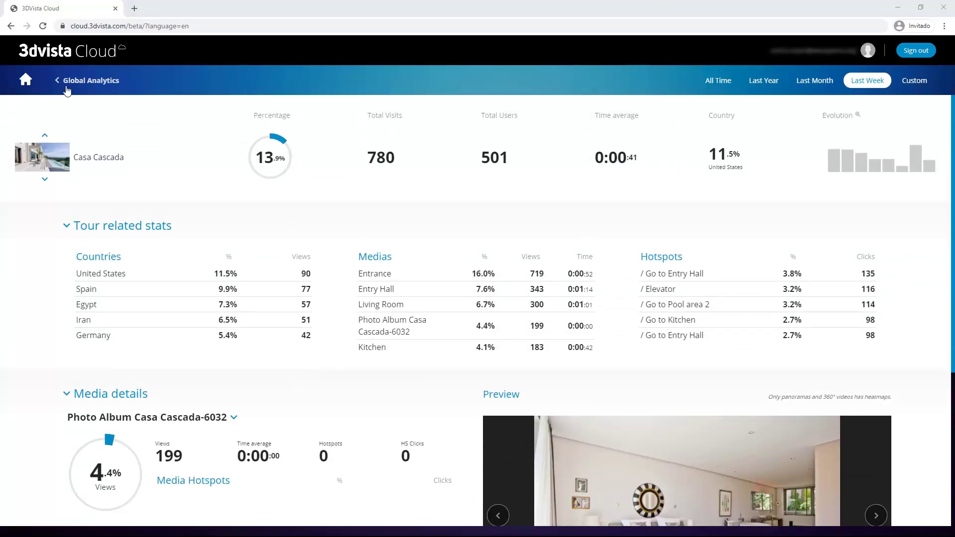
{"action": "left_click", "coordinate": [78, 82]}
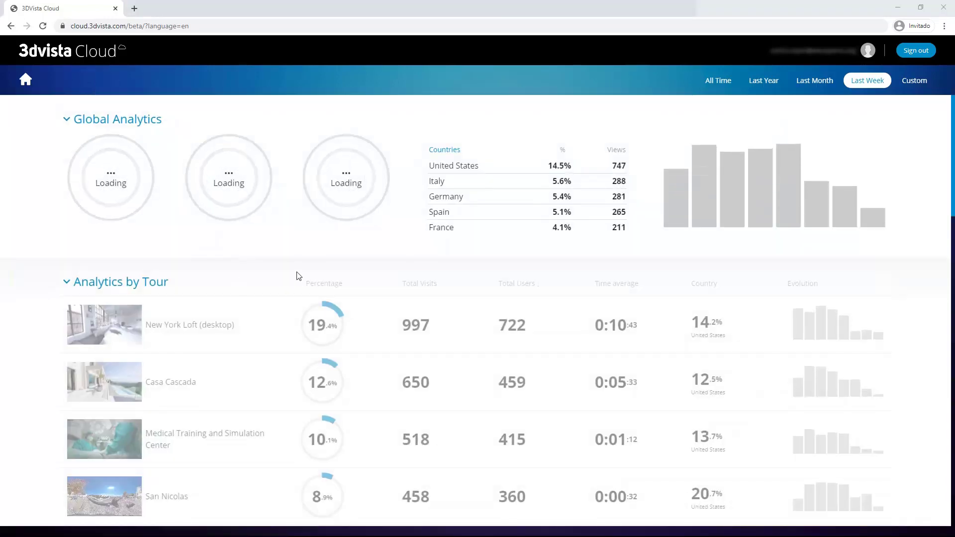